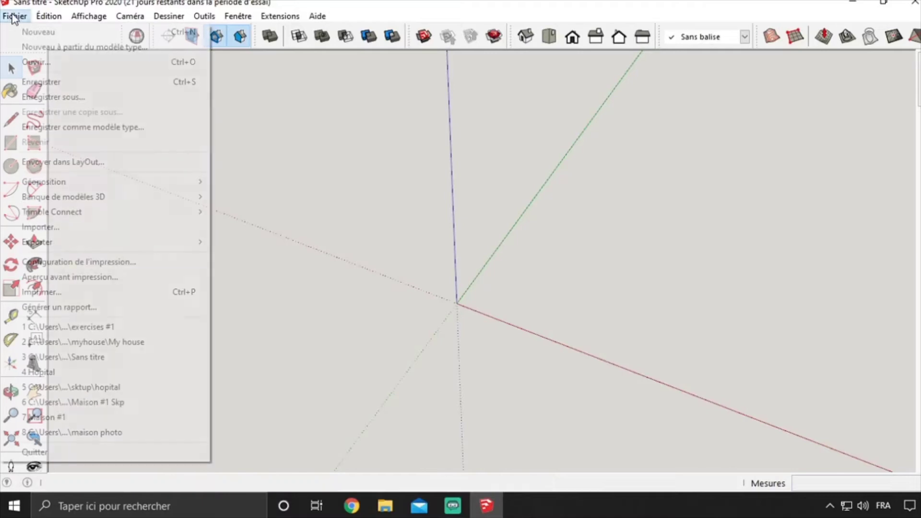
- Import the Capture image and place it at the origin on the ground plane
left_click(72, 226)
double_click(481, 270)
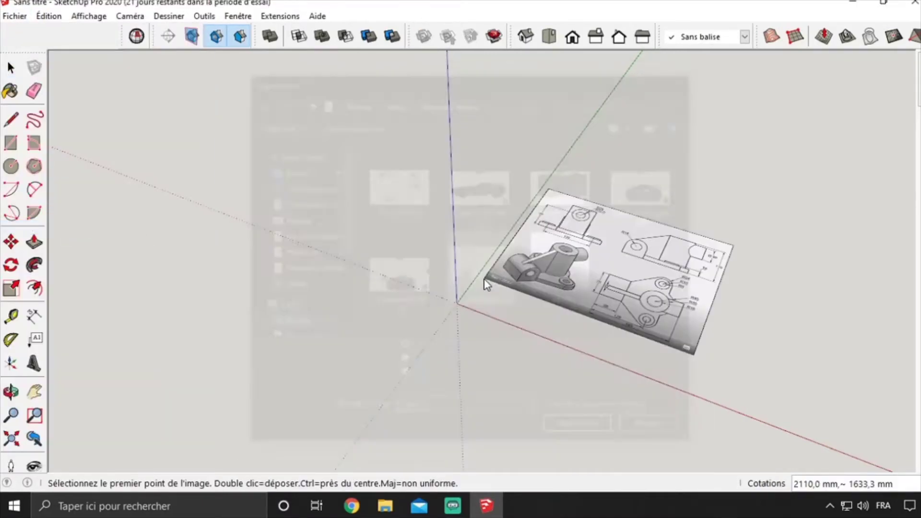
left_click(457, 303)
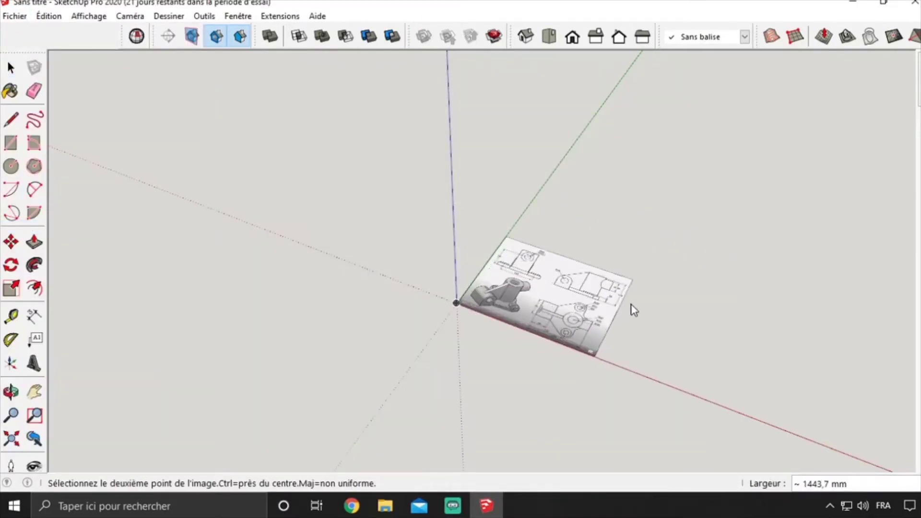
left_click(667, 273)
middle_click_drag(534, 379, 606, 275)
key("shift+z")
- Trace a line over the drawing's 75 dimension
key("l")
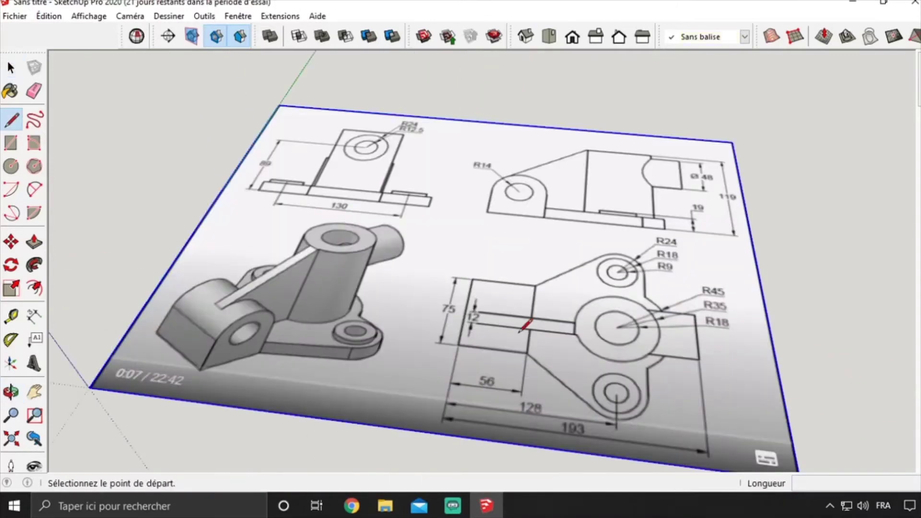
scroll(463, 331, "up", 3)
left_click(456, 342)
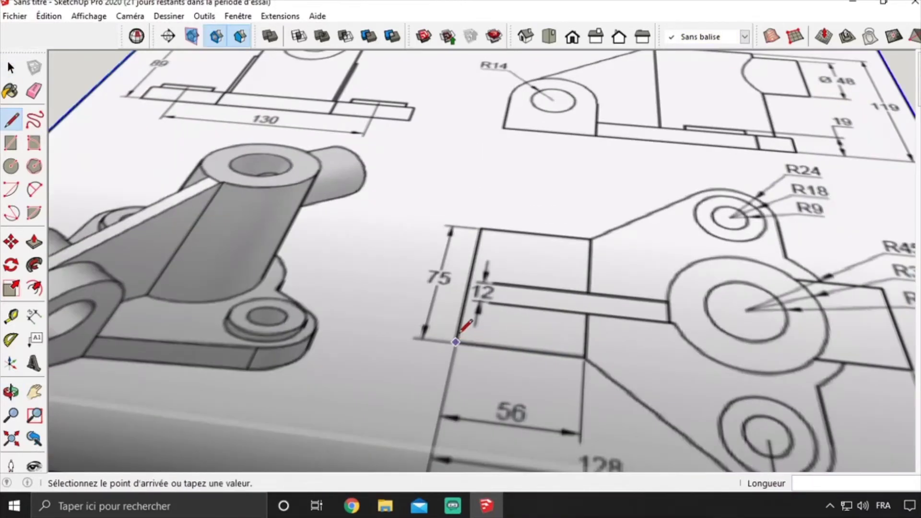
middle_click_drag(482, 226, 478, 244)
left_click(482, 225)
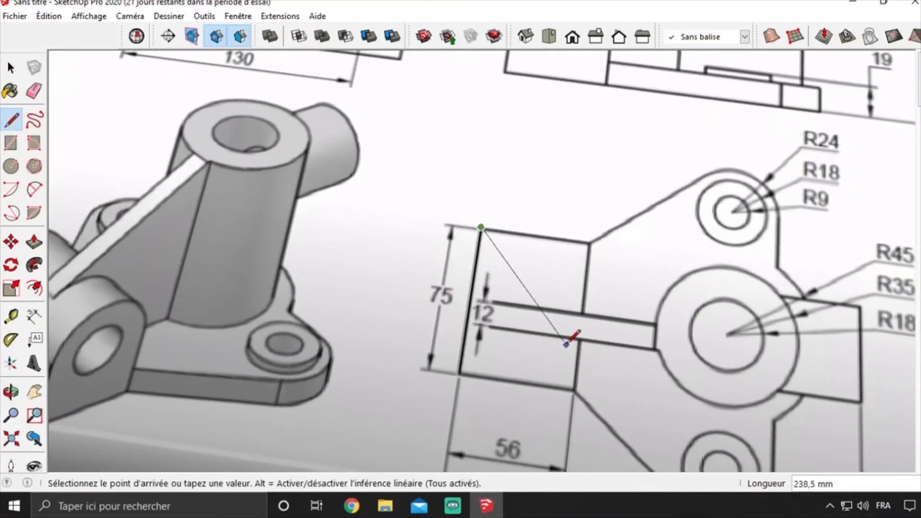
key("Escape")
- Tape-measure the traced line and rescale the whole model so it measures 75 mm
key("t")
left_click(481, 227)
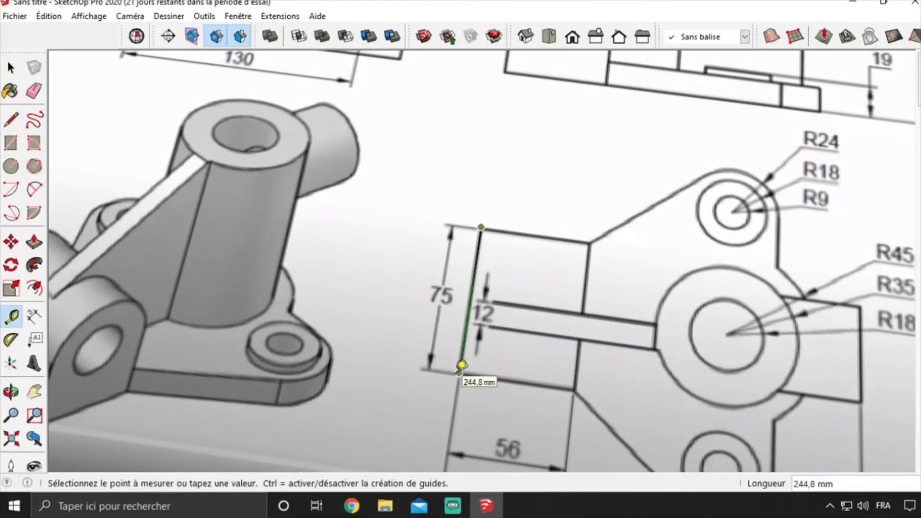
left_click(461, 365)
key("Return")
left_click(486, 276)
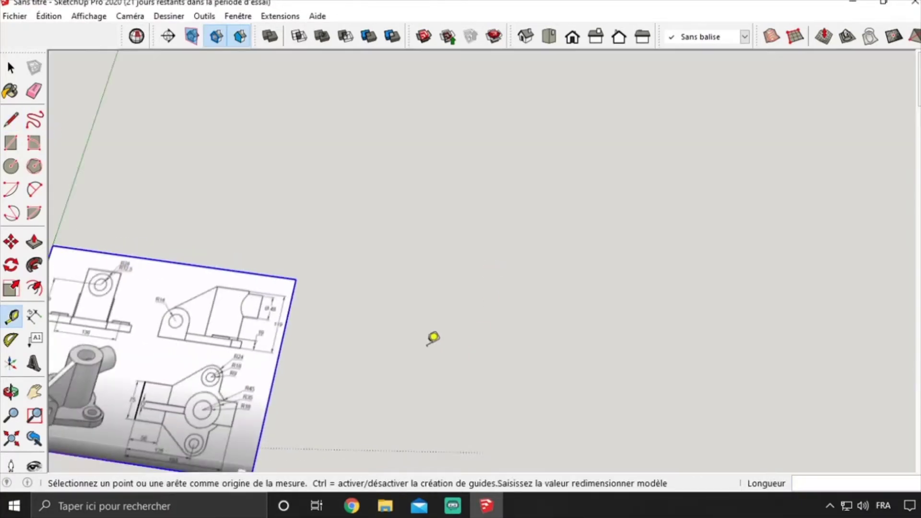
key("space")
middle_click_drag(207, 395, 308, 372)
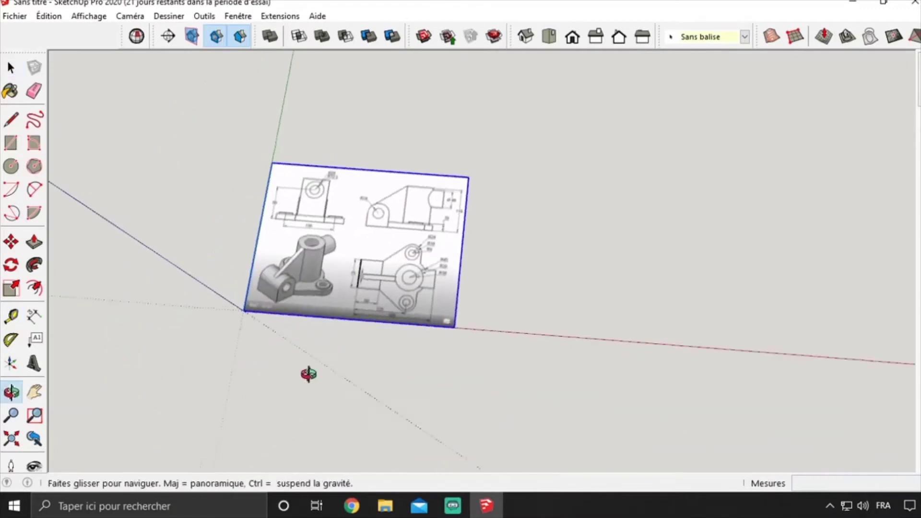
scroll(363, 283, "up", 2)
middle_click_drag(360, 284, 319, 370)
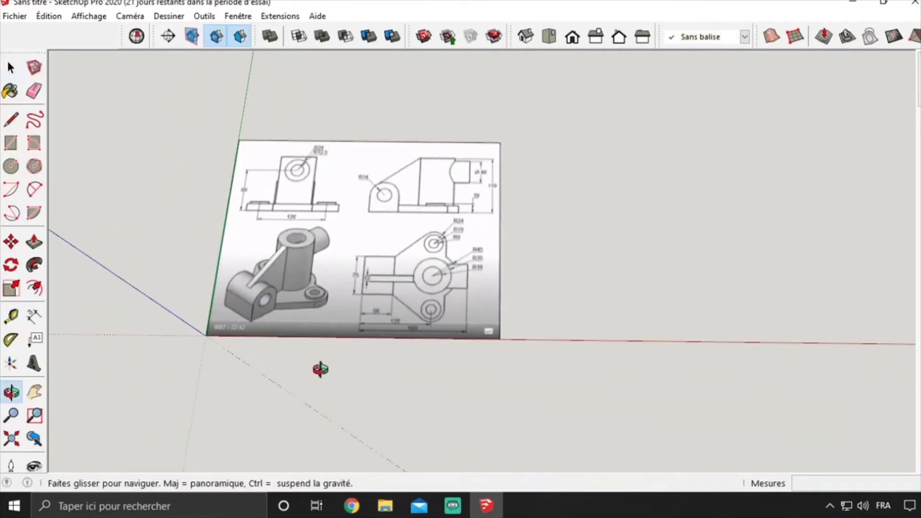
scroll(333, 292, "up", 2)
scroll(342, 301, "up", 2)
scroll(355, 307, "up", 2)
- Draw a closed 75 by 56 mm rectangle face below the drawing
key("l")
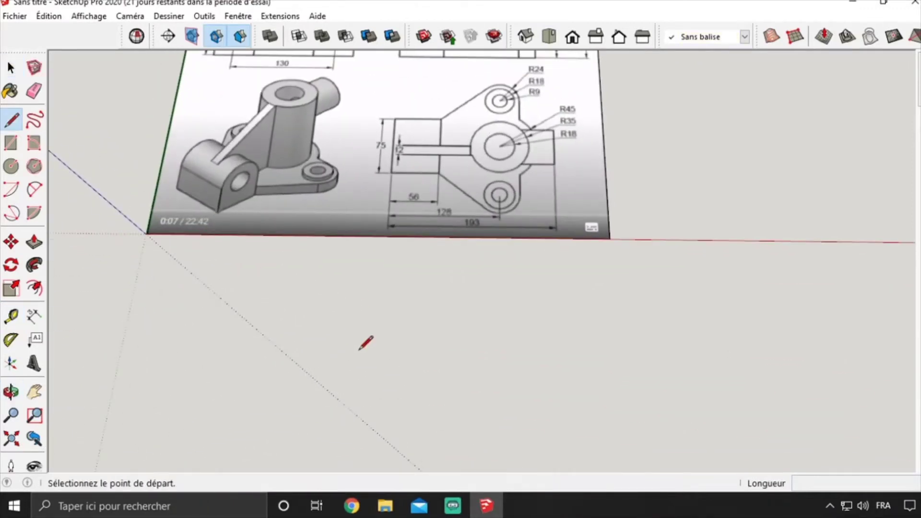
left_click(373, 368)
key("Return")
type("56")
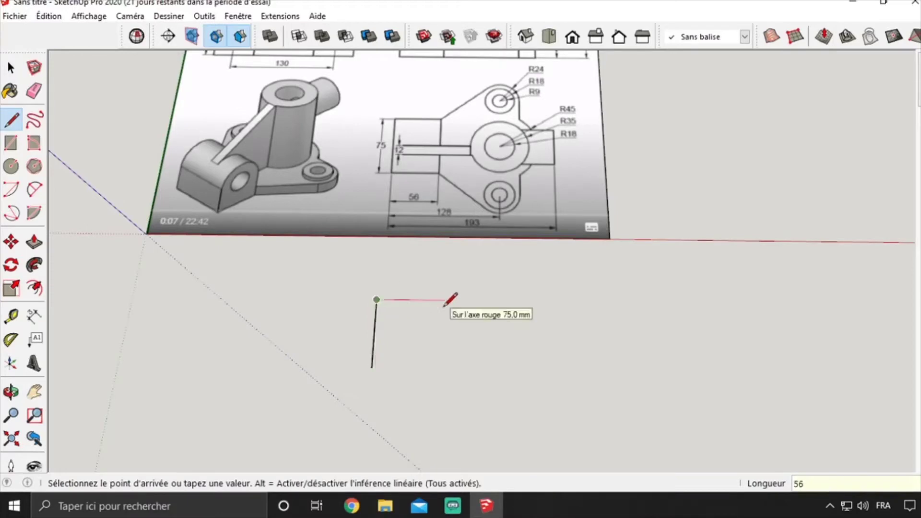
key("Return")
left_click(430, 368)
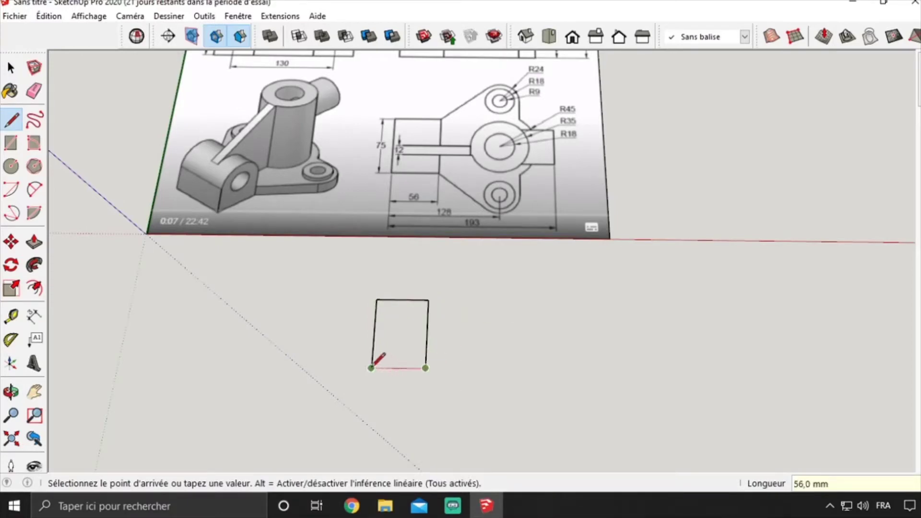
left_click(371, 367)
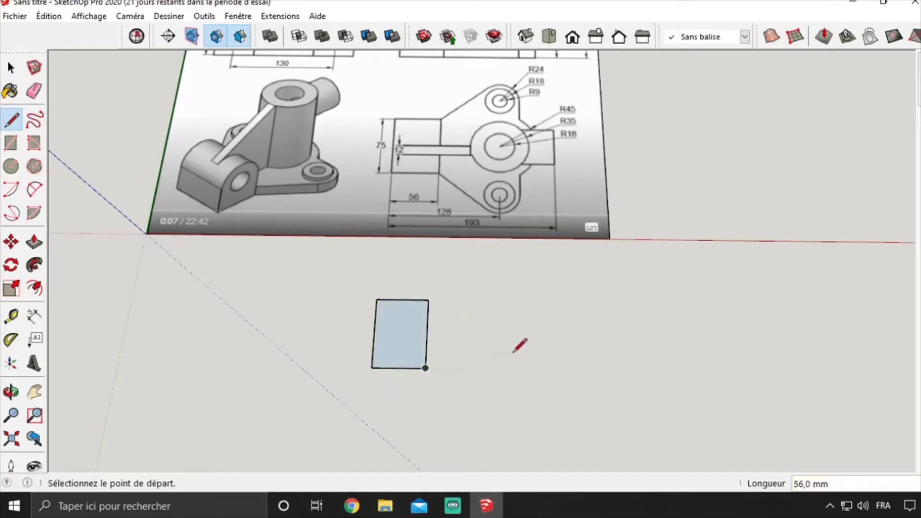
- Draw a 128 mm centre line from the rectangle's left edge midpoint
left_click(374, 333)
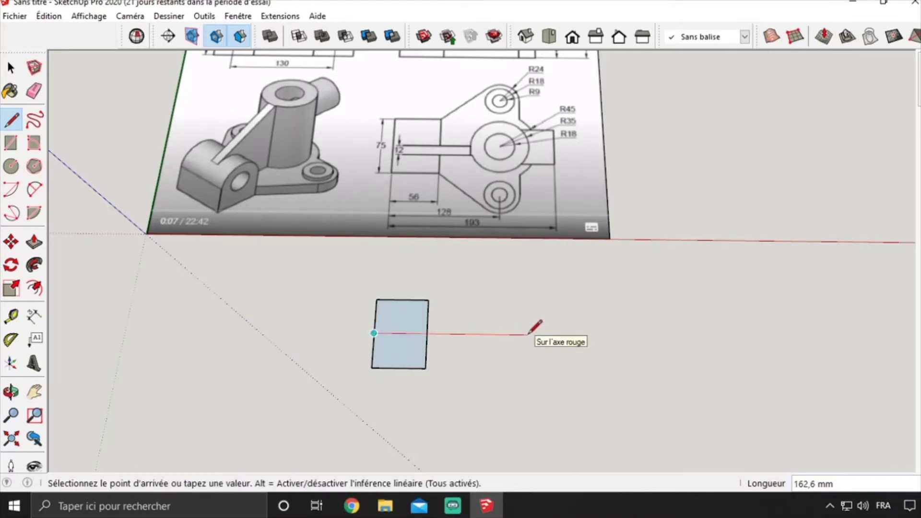
key("Return")
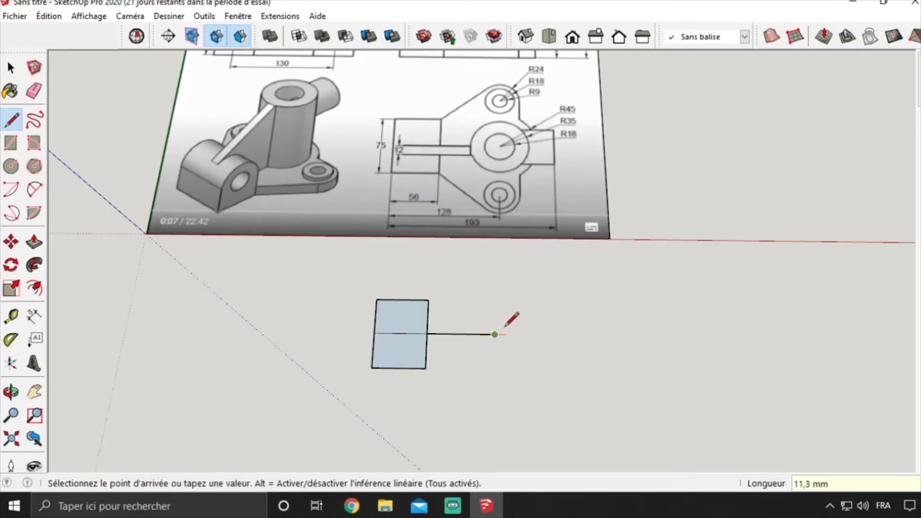
mouse_move(491, 290)
middle_mouse_down()
mouse_move(485, 354)
mouse_move(448, 243)
mouse_move(456, 315)
mouse_move(461, 284)
middle_mouse_up()
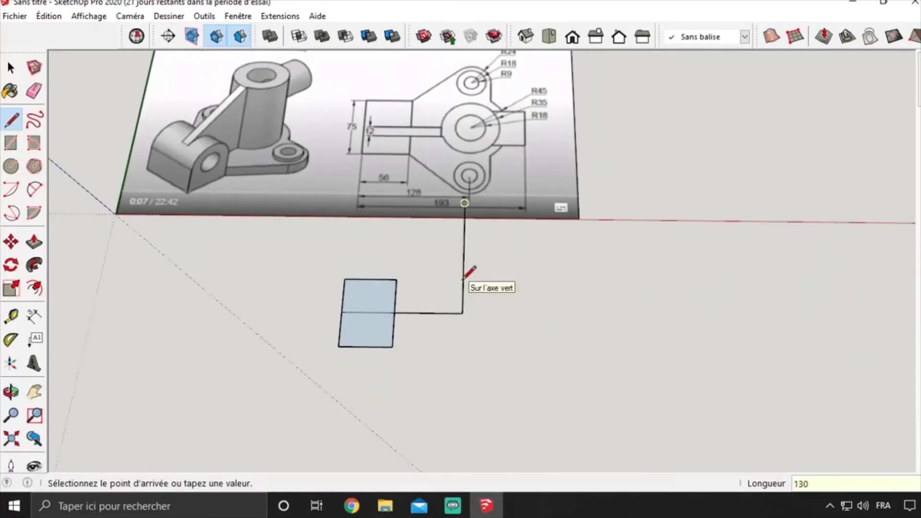
key("Escape")
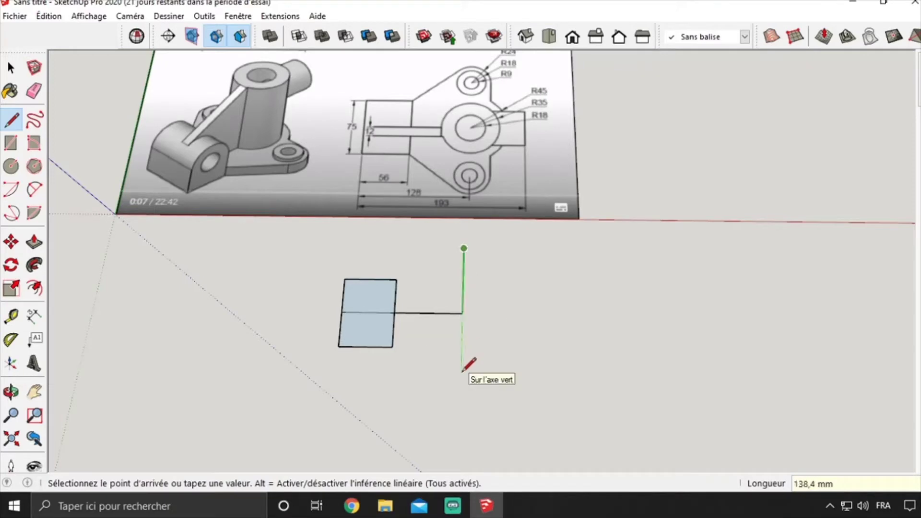
- Draw the vertical axis line through the end of the centre line
left_click(463, 369)
key("Escape")
mouse_move(413, 377)
middle_mouse_down("shift")
mouse_move(449, 319)
mouse_move(467, 339)
mouse_move(460, 321)
middle_mouse_up("shift")
left_click(488, 262)
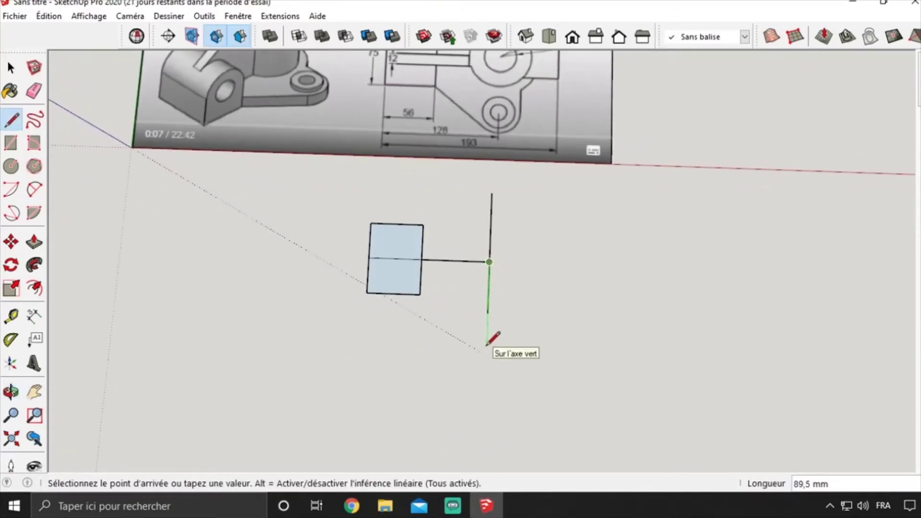
left_click(487, 338)
key("Escape")
- Draw concentric circles of radius 18, 35 and 45 mm at the centre-line intersection
key("c")
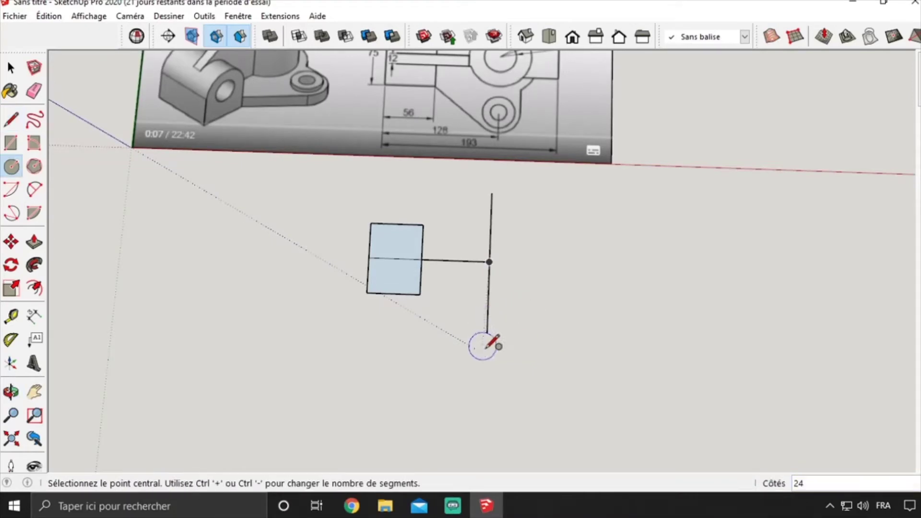
mouse_move(501, 314)
middle_mouse_down()
mouse_move(531, 199)
mouse_move(486, 293)
middle_mouse_up()
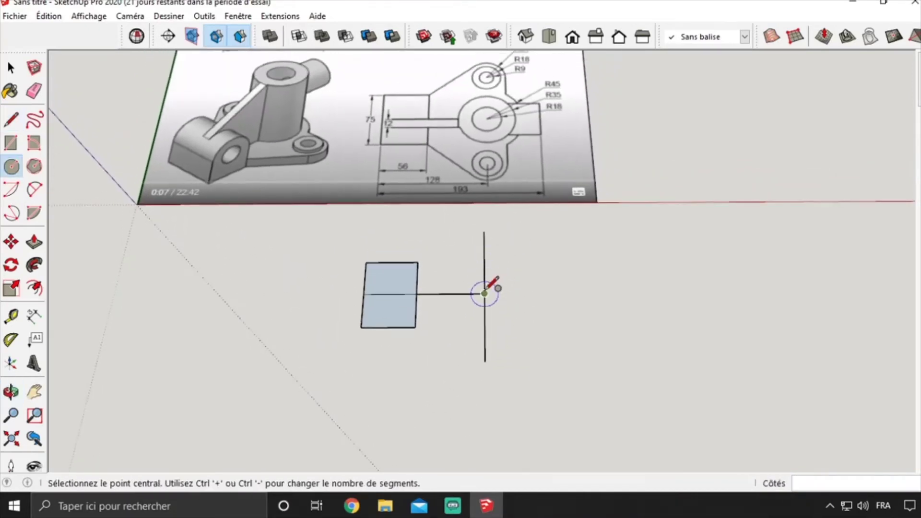
left_click(485, 293)
type("18")
key("Return")
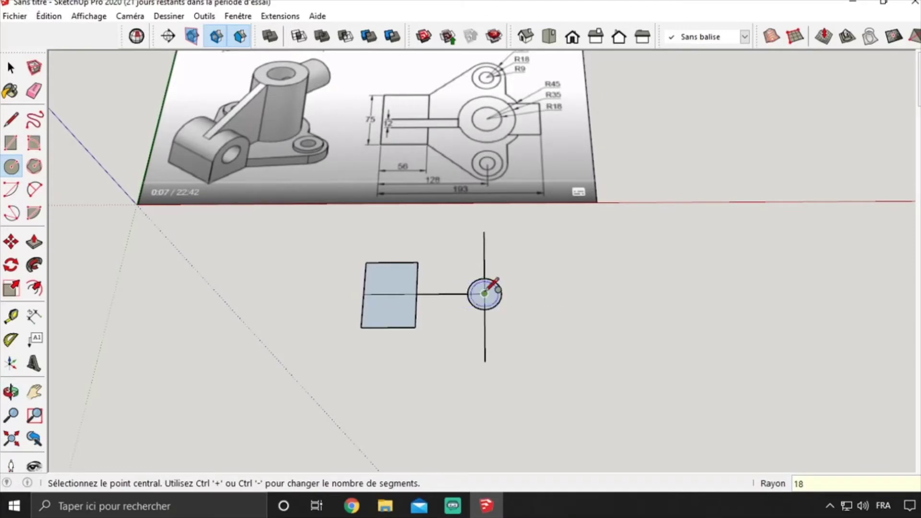
left_click(484, 293)
type("35")
key("Return")
left_click(484, 293)
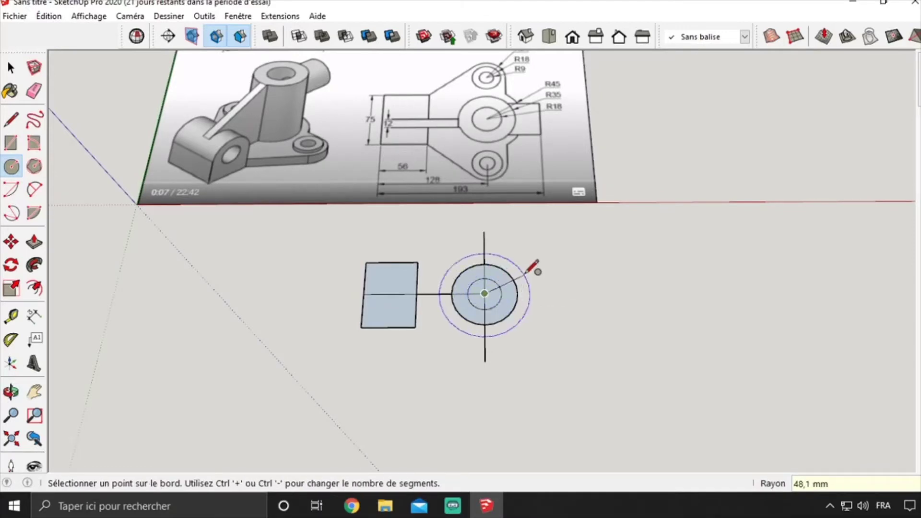
type("5")
key("Return")
- Draw 9 mm and 18 mm concentric circles plus an outer ring at the lower axis end
left_click(485, 361)
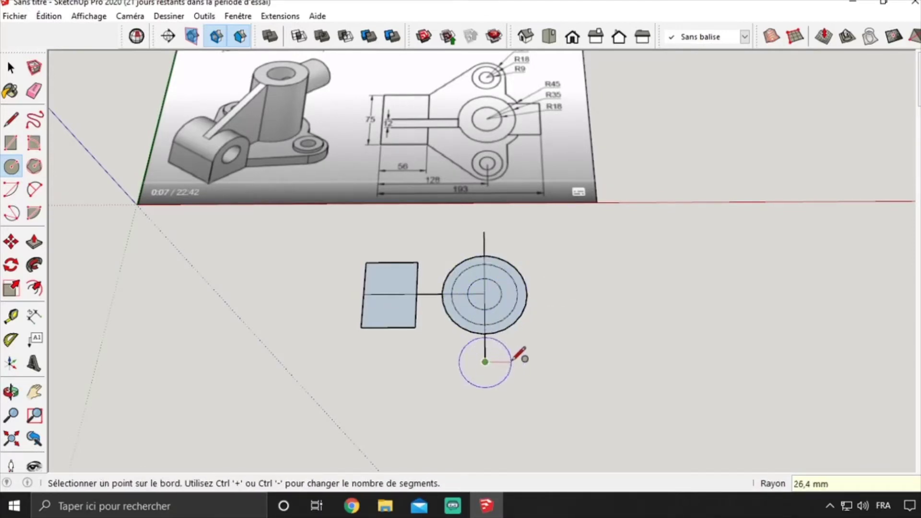
type("9")
key("Return")
left_click(485, 361)
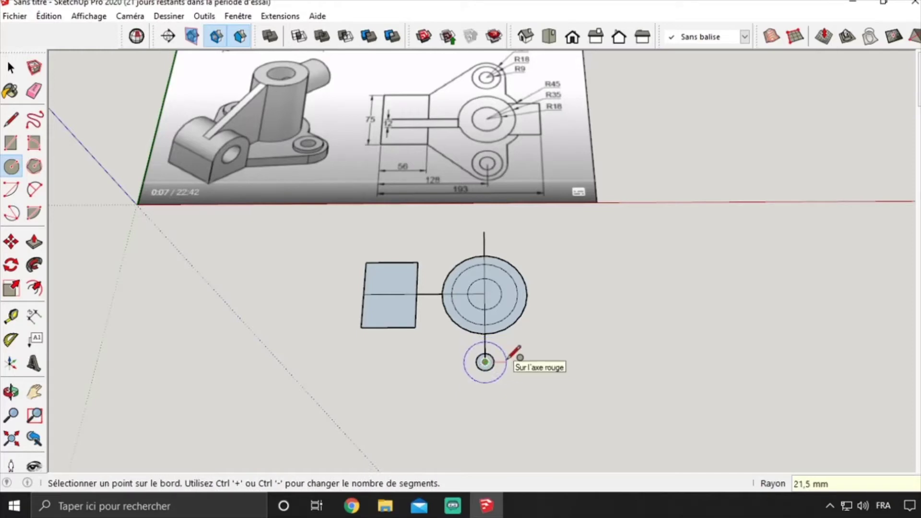
key("Return")
mouse_move(509, 358)
middle_mouse_down()
mouse_move(516, 376)
mouse_move(516, 325)
mouse_move(494, 358)
middle_mouse_up()
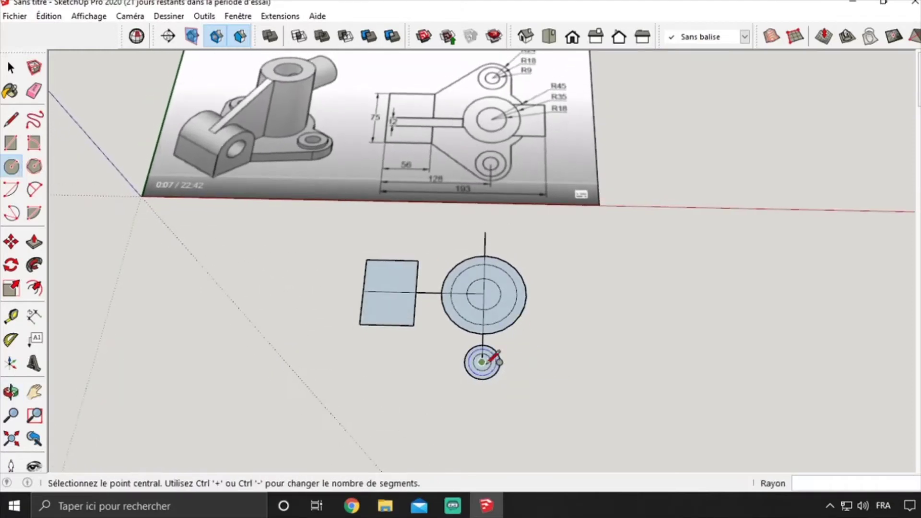
left_click(482, 362)
type("4")
key("Return")
- Draw 9, 18 and 24 mm concentric circles at the top axis end
left_click(485, 232)
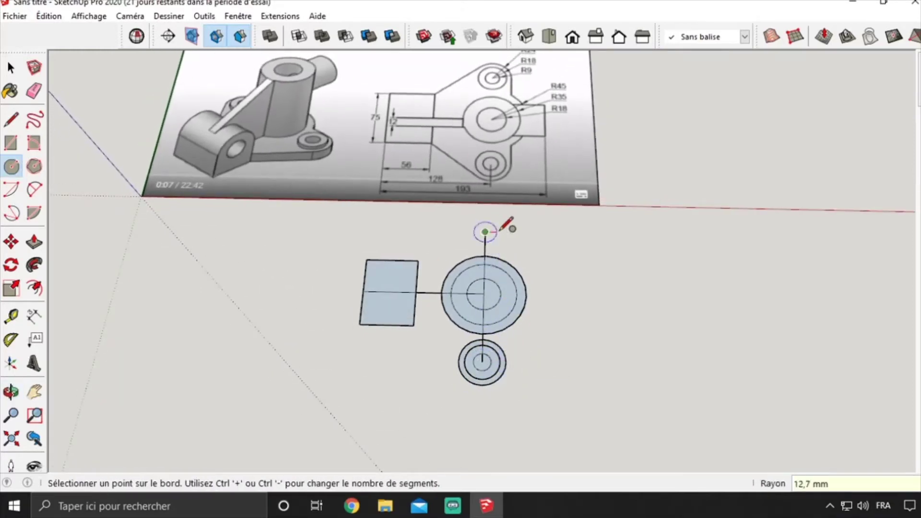
type("9")
key("Return")
left_click(485, 233)
type("18")
key("Return")
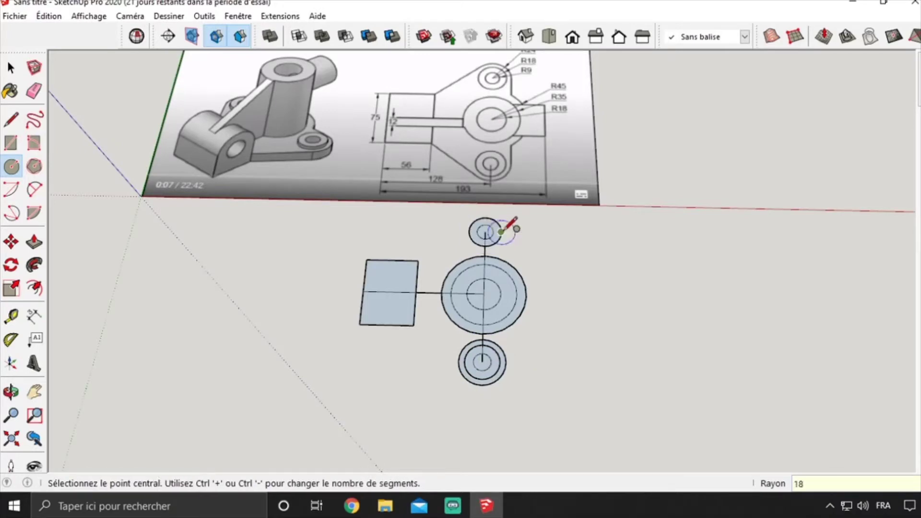
left_click(486, 232)
type("24")
key("Return")
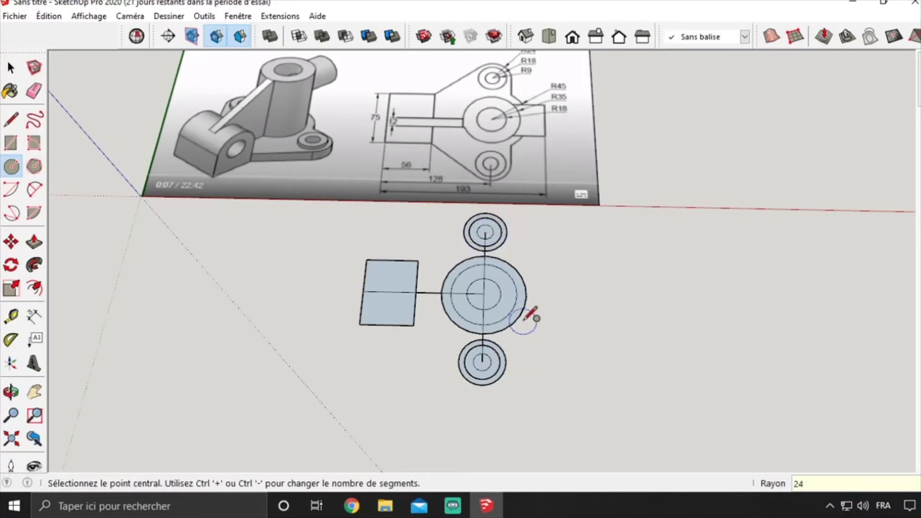
key("space")
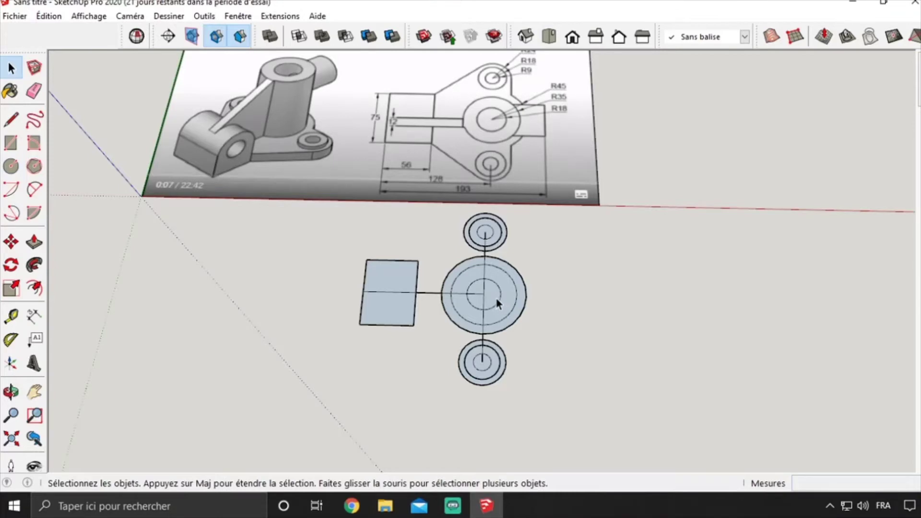
- Erase the centre lines and the connector line between rectangle and circles
middle_click_drag(465, 331, 461, 319)
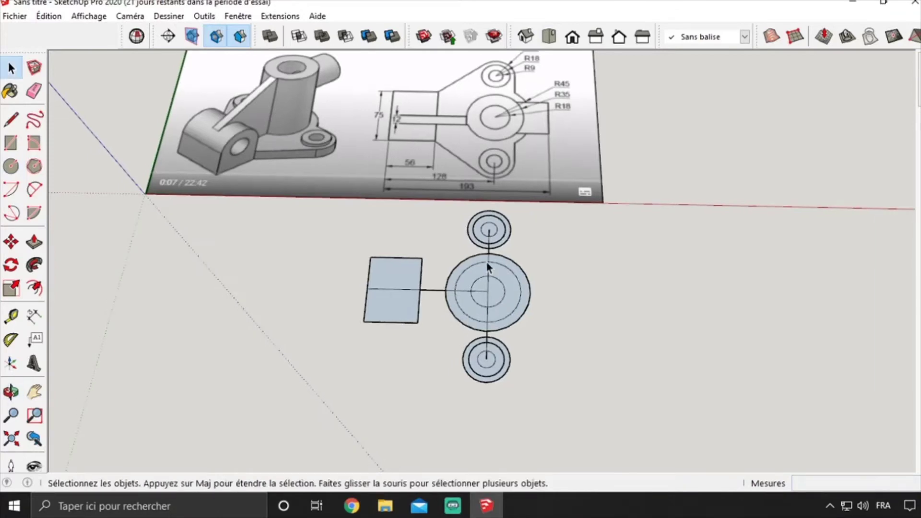
key("e")
scroll(492, 259, "up", 5)
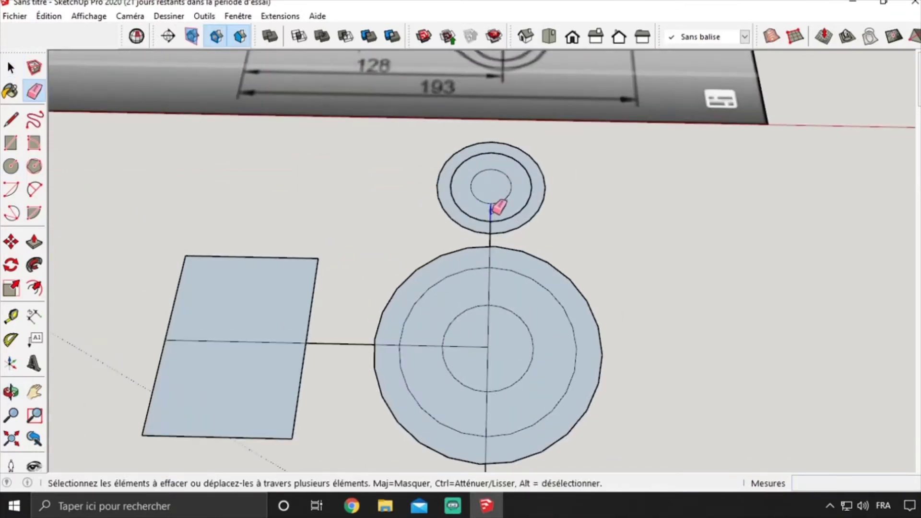
left_click_drag(482, 357, 490, 394)
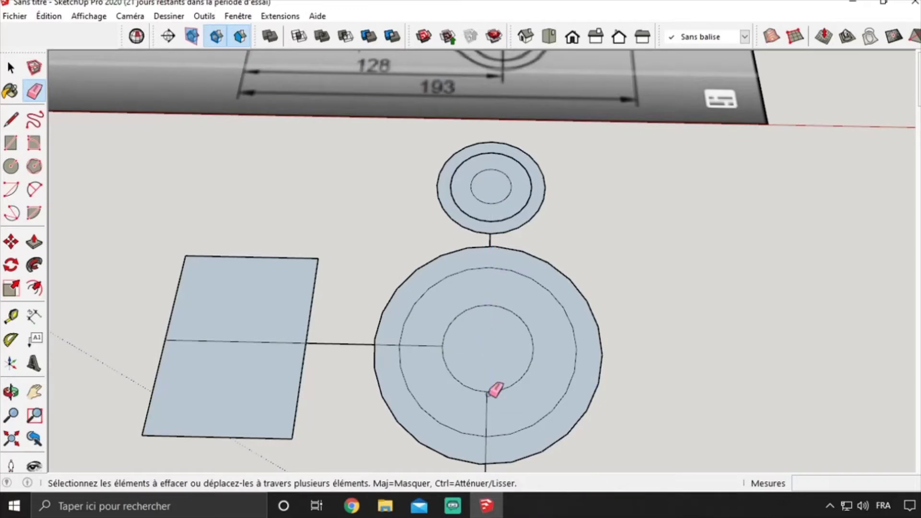
left_click_drag(353, 344, 278, 335)
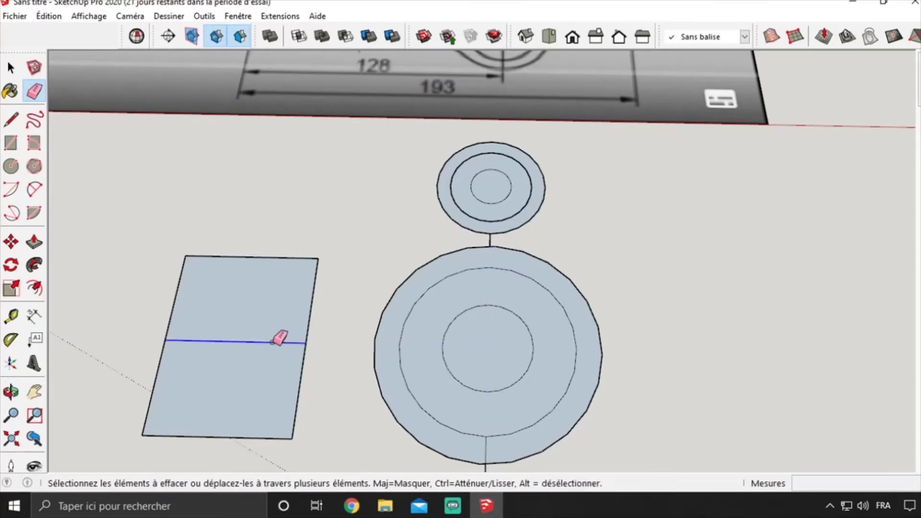
middle_click_drag(278, 335, 503, 264)
left_click_drag(503, 290, 502, 294)
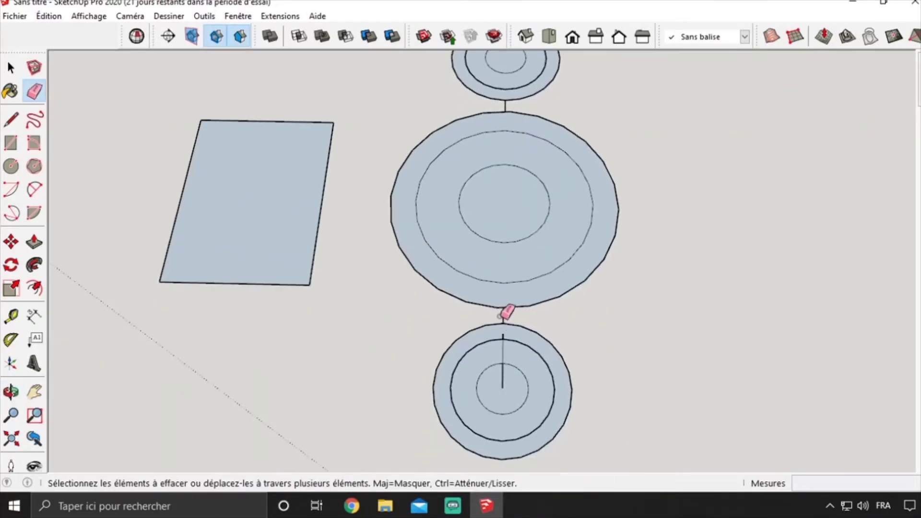
- Delete the inner discs of the bottom, middle and top circles and erase a leftover edge
key("space")
left_click(503, 384)
key("Delete")
left_click(508, 203)
key("Delete")
middle_click_drag(505, 203, 488, 208)
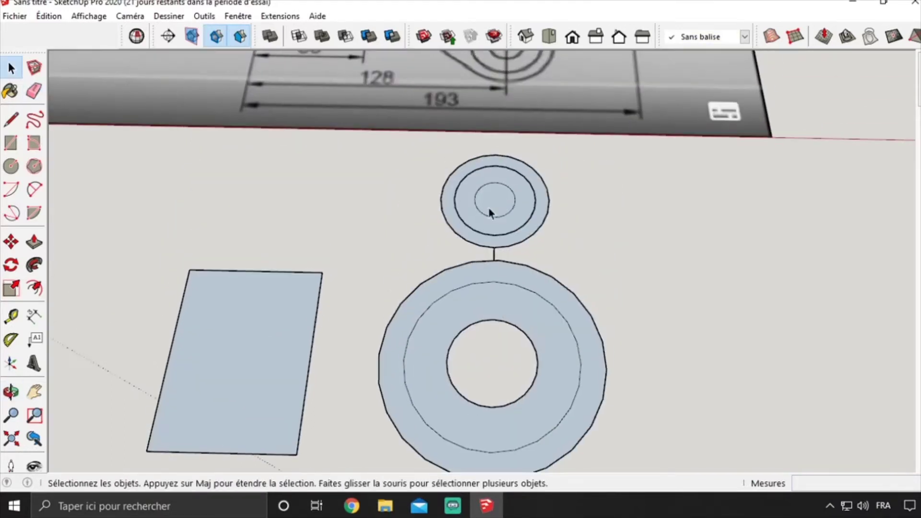
key("Delete")
key("e")
left_click(496, 254)
scroll(497, 329, "down", 3)
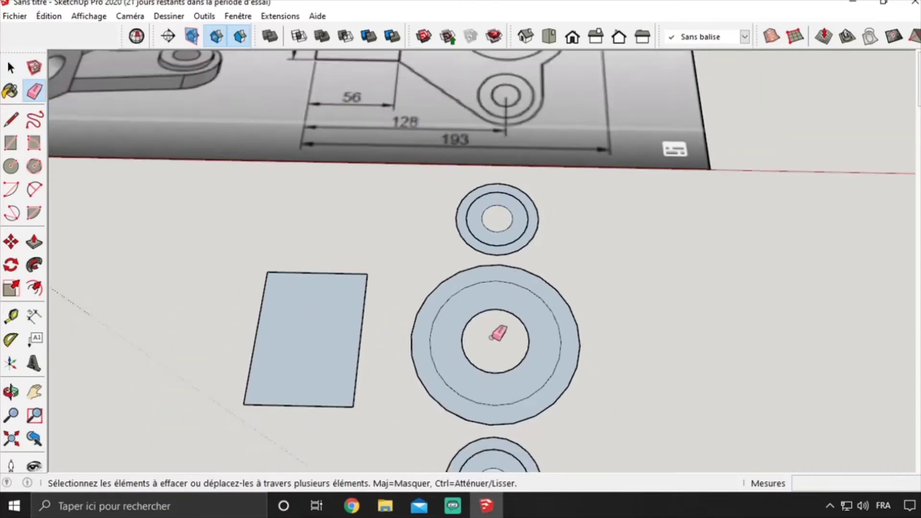
mouse_move(498, 329)
middle_mouse_down()
mouse_move(499, 242)
mouse_move(518, 269)
middle_mouse_up()
- Draw a tangent line joining the top circle's edge to the bottom circle's edge
key("l")
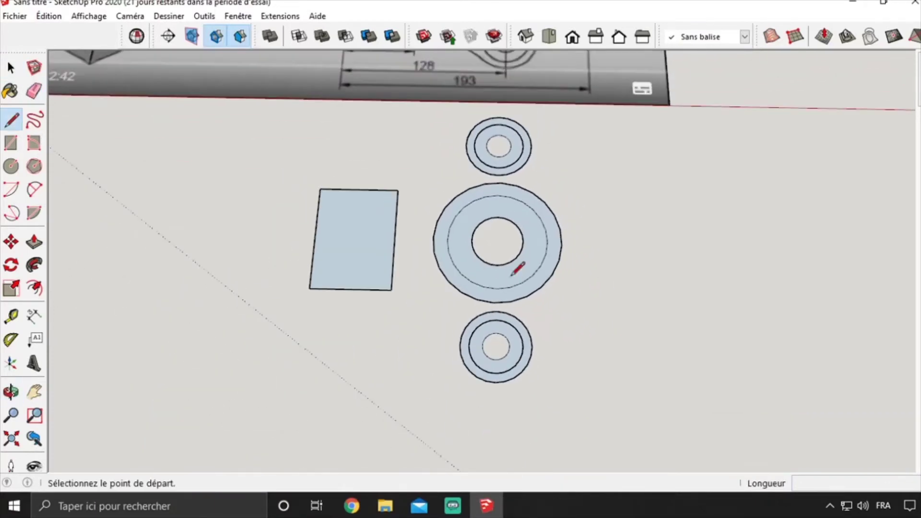
scroll(531, 145, "up", 3)
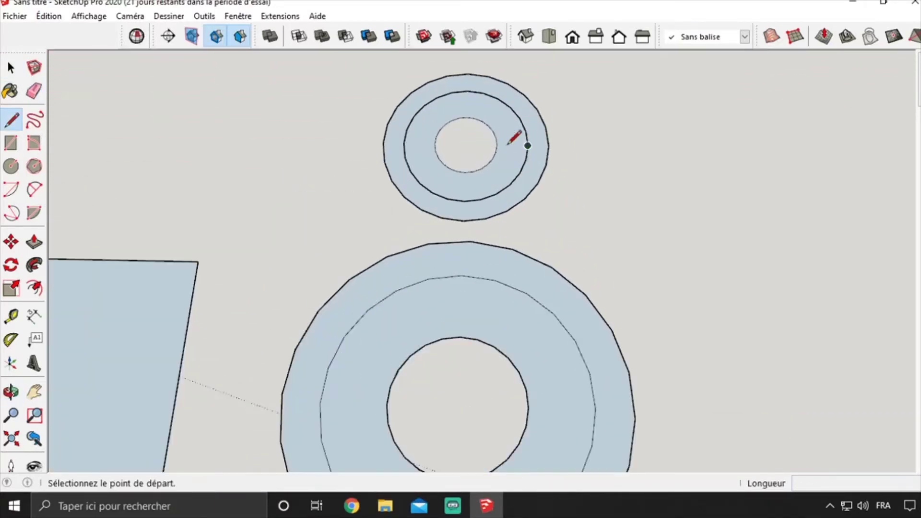
left_click(548, 145)
middle_click_drag(551, 405, 530, 298, "shift")
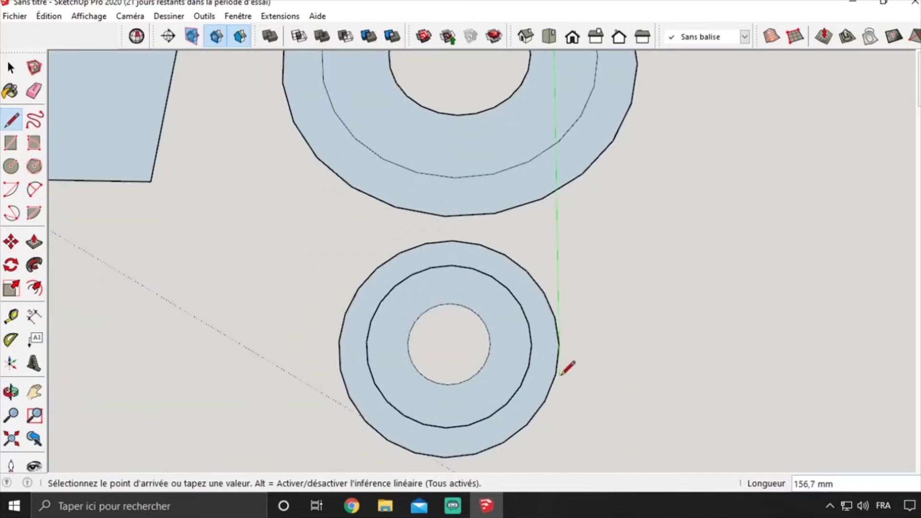
left_click(559, 345)
scroll(562, 338, "down", 3)
scroll(562, 336, "down", 3)
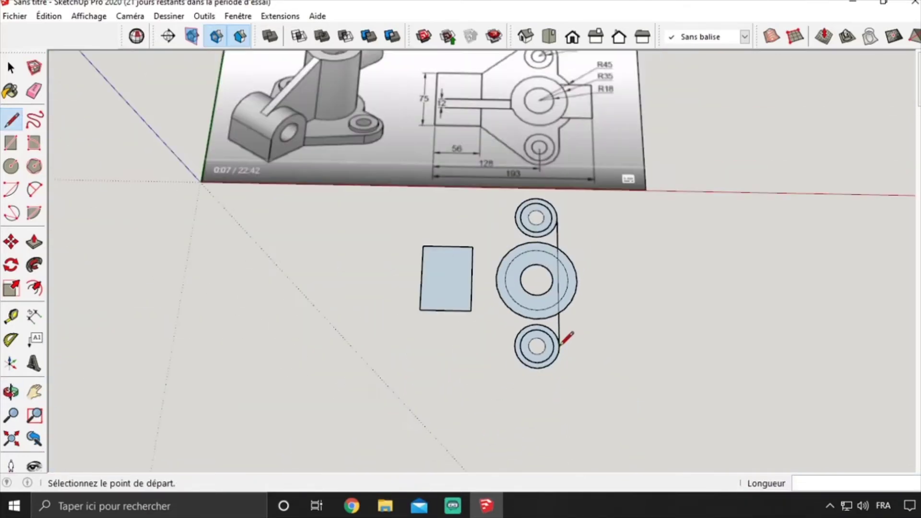
mouse_move(562, 336)
middle_mouse_down()
mouse_move(547, 397)
mouse_move(543, 387)
middle_mouse_up()
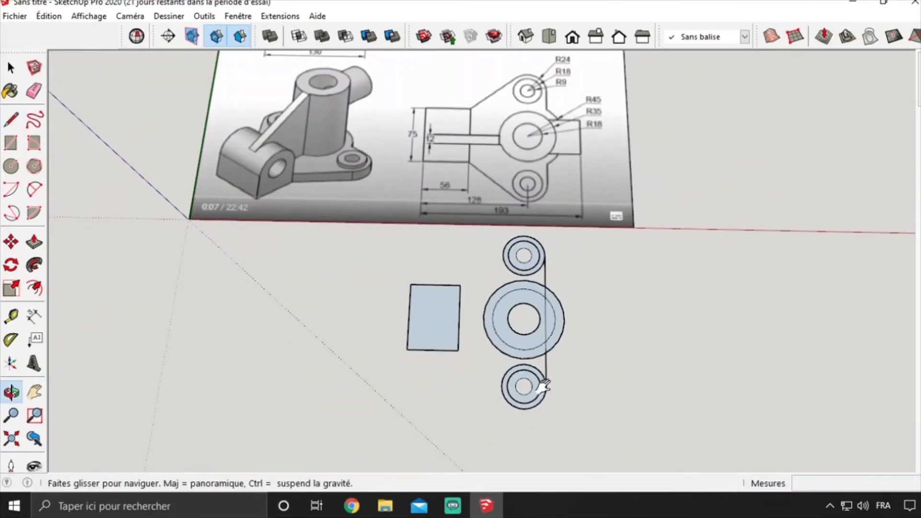
- Draw tangent lines from the rectangle's corners to the bottom and top circles
left_click(459, 350)
scroll(504, 382, "up", 3)
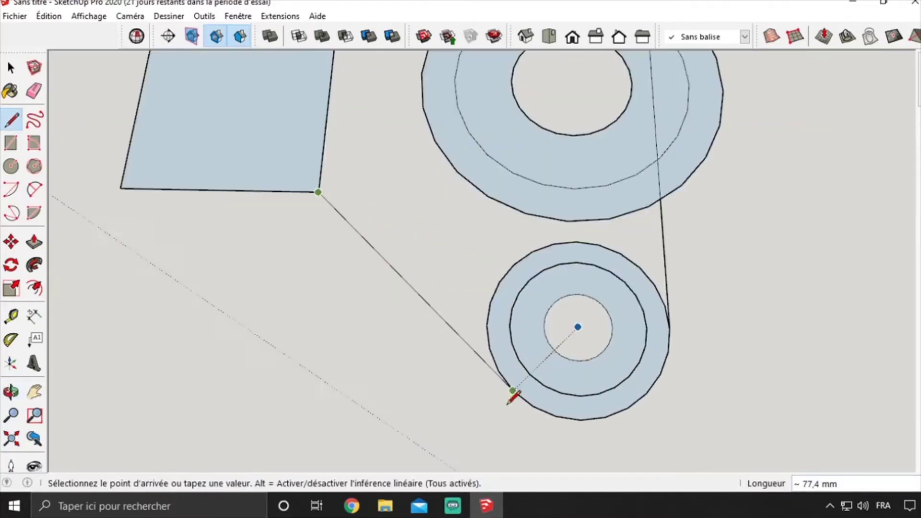
scroll(513, 395, "up", 2)
left_click(515, 385)
mouse_move(541, 307)
middle_mouse_down()
mouse_move(519, 353)
mouse_move(521, 156)
middle_mouse_up()
left_click(379, 268)
scroll(532, 151, "up", 4)
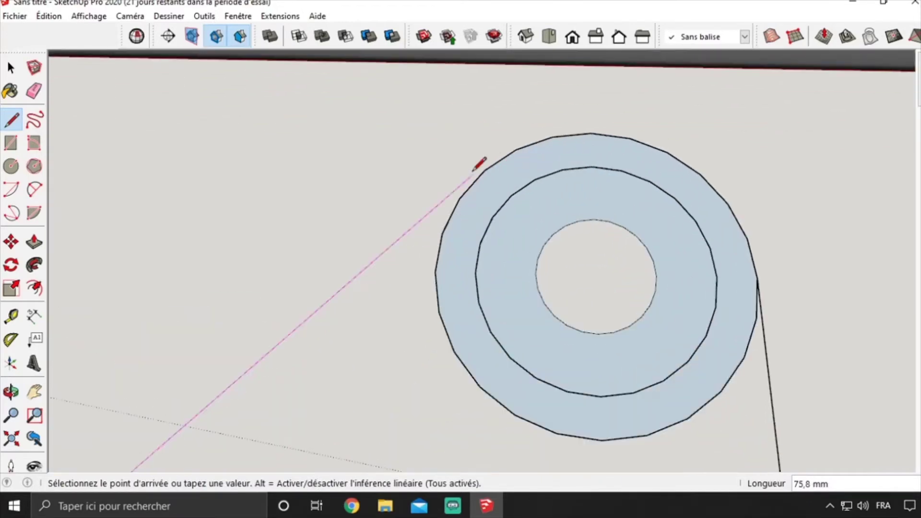
left_click(490, 166)
scroll(490, 166, "down", 5)
- Erase the large circle's arcs inside the base, undoing the one that removed the face
key("space")
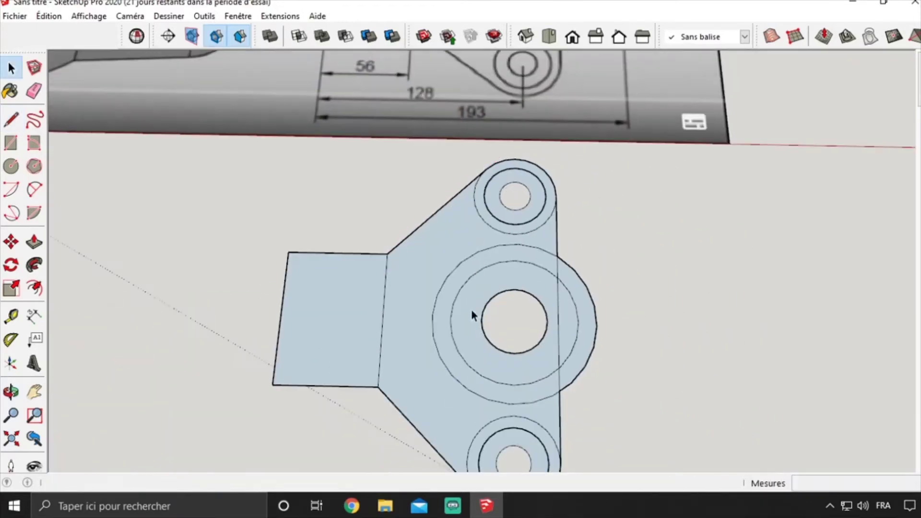
key("e")
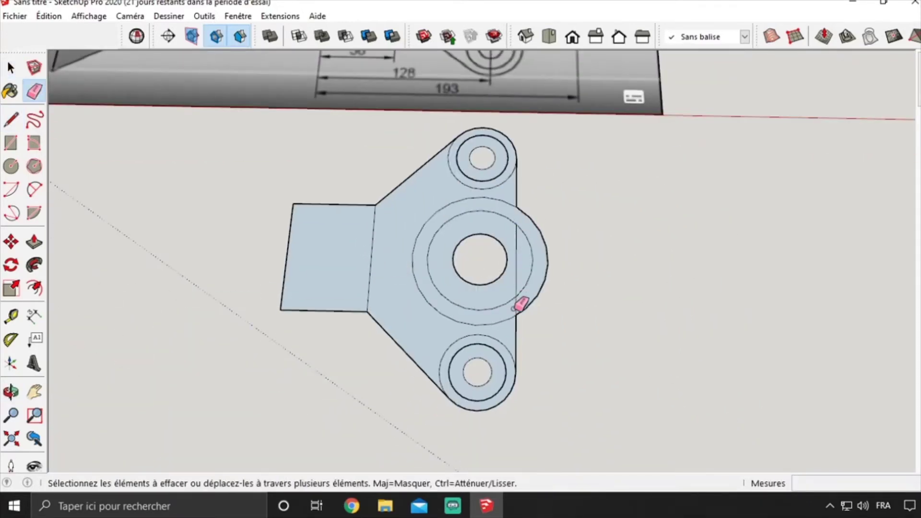
left_click(499, 199)
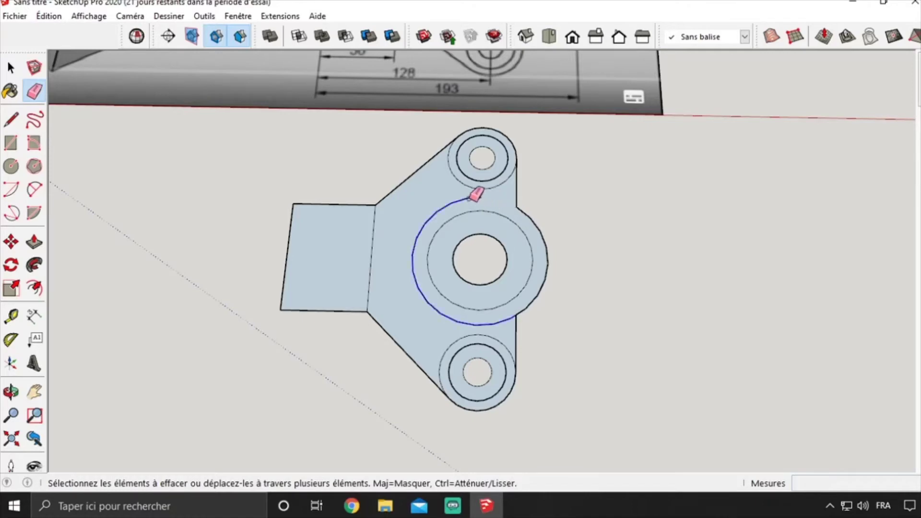
left_click(504, 320)
key("ctrl+z")
scroll(496, 335, "down", 2)
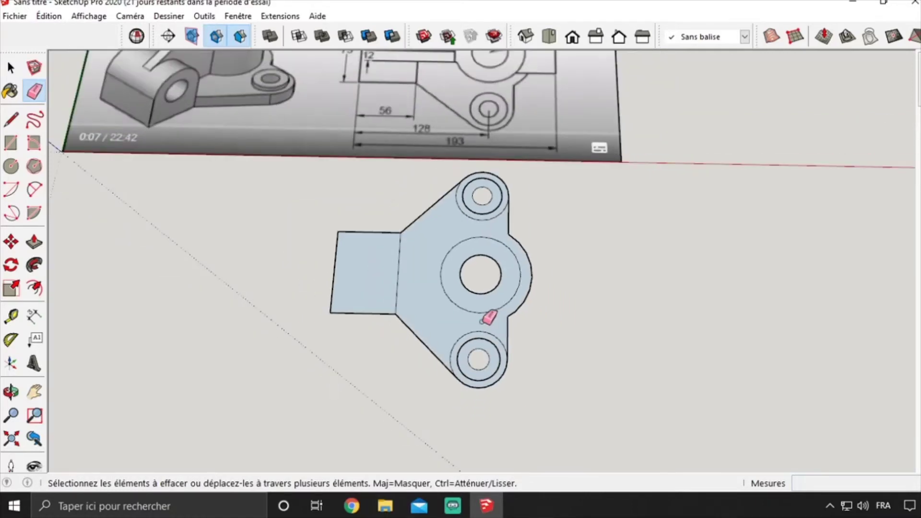
- Select the whole base outline and convert its curves to polygons
key("space")
left_click_drag(308, 172, 624, 422)
right_click(496, 331)
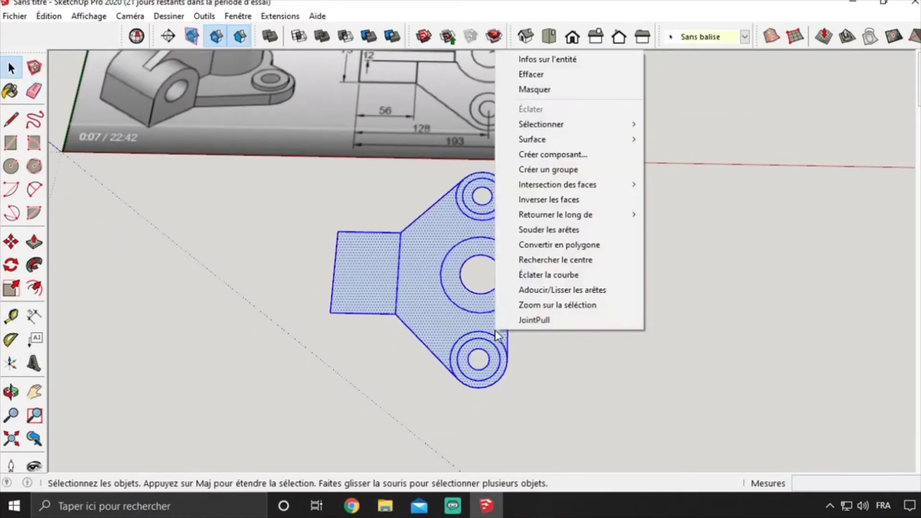
left_click(551, 243)
left_click(583, 312)
key("e")
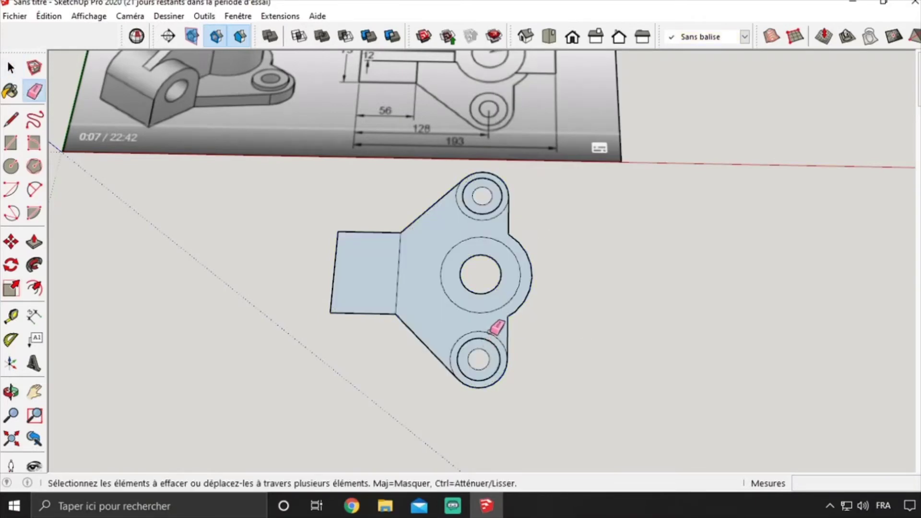
mouse_move(416, 280)
middle_mouse_down()
mouse_move(405, 240)
mouse_move(526, 375)
mouse_move(496, 233)
middle_mouse_up()
scroll(433, 243, "up", 2)
key("space")
scroll(427, 246, "down", 2)
- Push/Pull the central ring up 118 mm into a hollow boss
key("p")
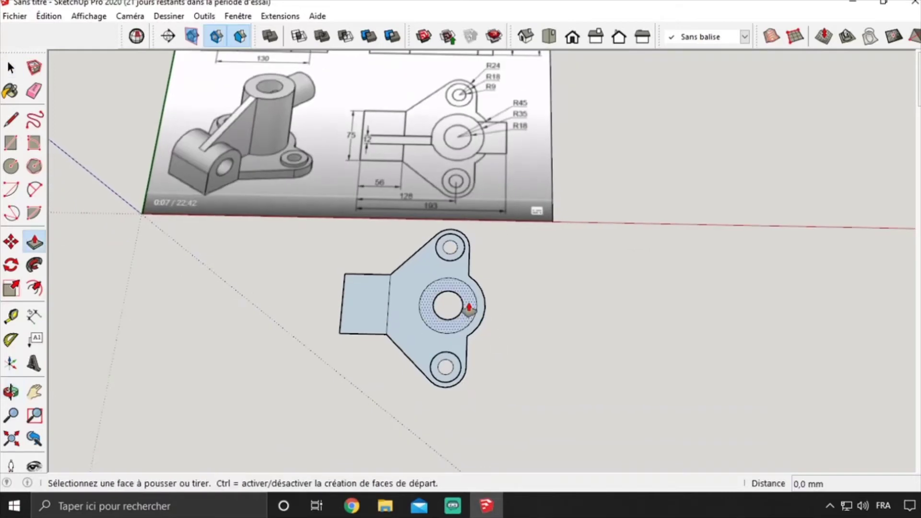
left_click(469, 307)
type("8")
key("Return")
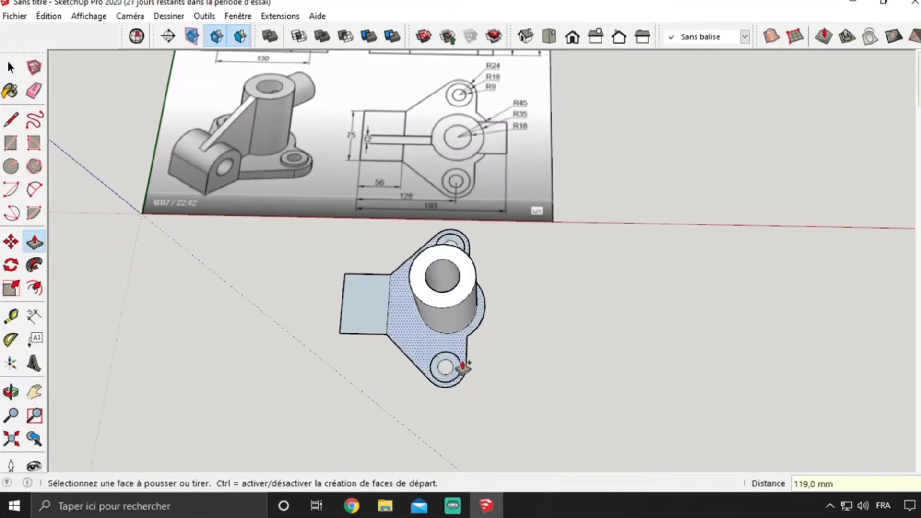
scroll(439, 367, "up", 1)
scroll(442, 388, "up", 4)
key("space")
- Erase the extra outer circle around the lug hole
key("e")
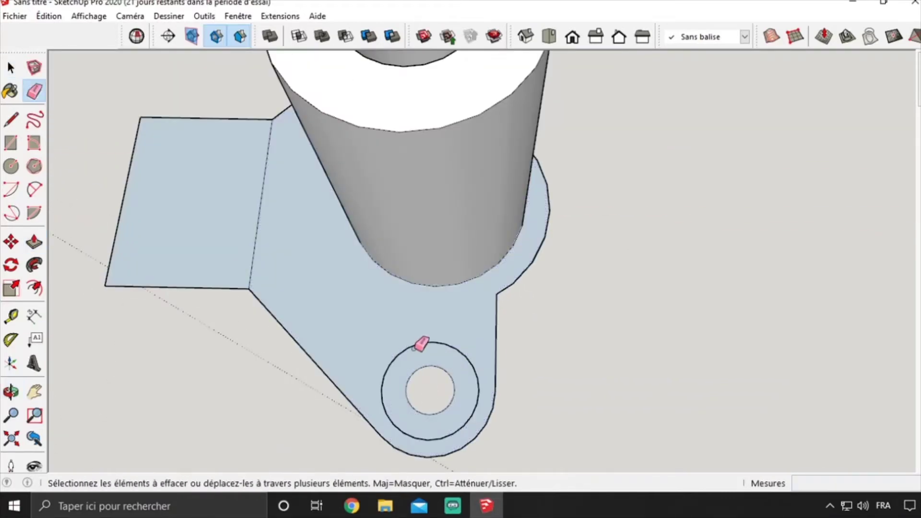
scroll(417, 344, "down", 3)
mouse_move(418, 340)
middle_mouse_down()
mouse_move(364, 315)
mouse_move(638, 316)
middle_mouse_up()
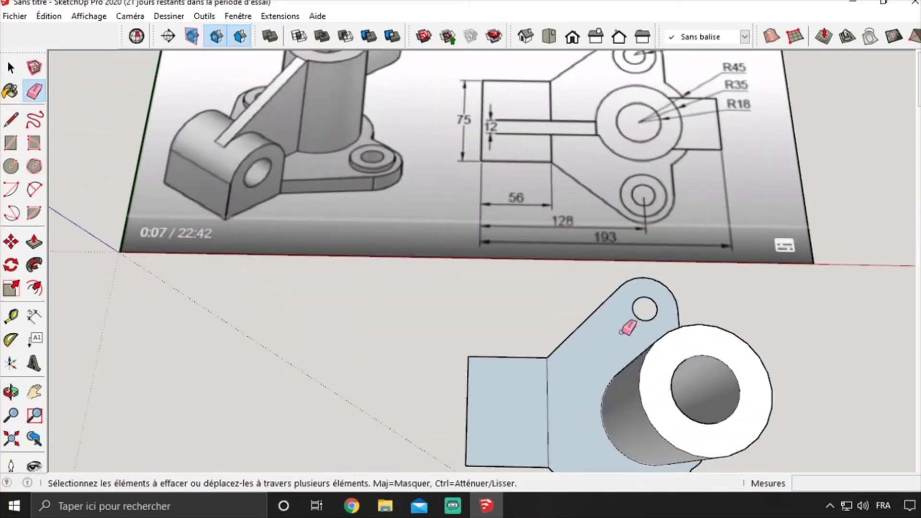
key("r")
key("c")
scroll(640, 311, "up", 3)
- Draw a helper diameter line and a radius-10 circle centred on the lug hole
key("l")
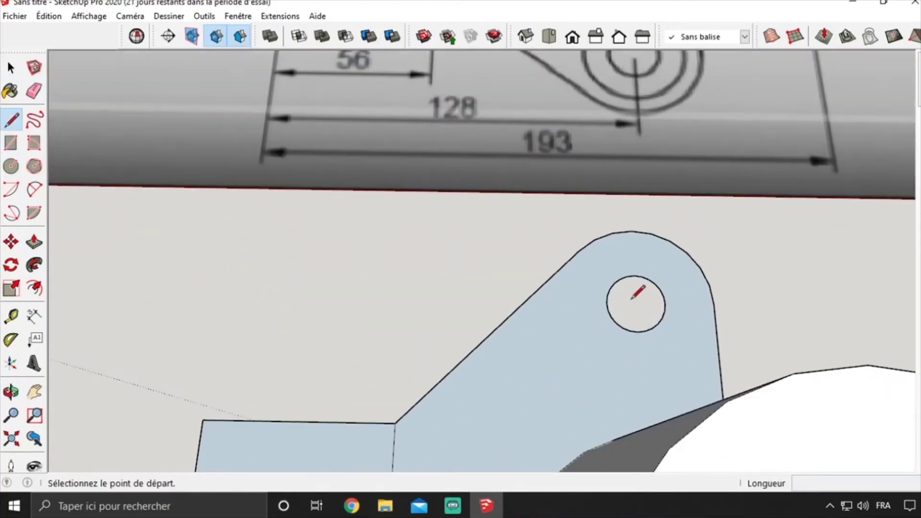
left_click(665, 304)
left_click(606, 304)
key("c")
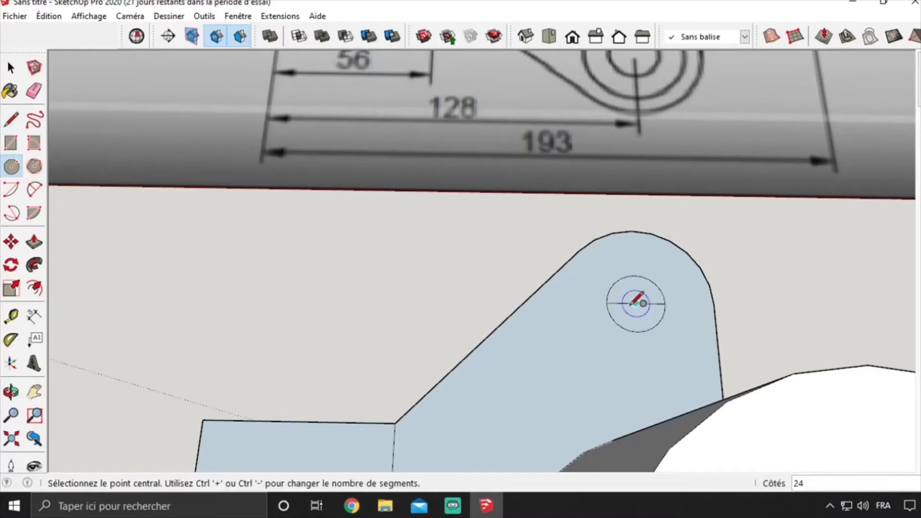
scroll(636, 302, "down", 1)
scroll(631, 307, "down", 1)
scroll(626, 317, "down", 2)
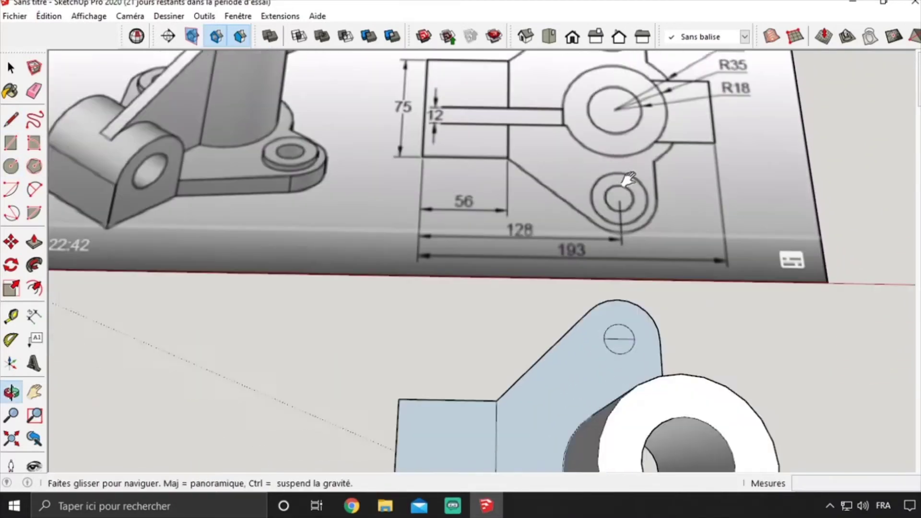
scroll(622, 324, "down", 1)
left_click(621, 324)
type("0")
key("Return")
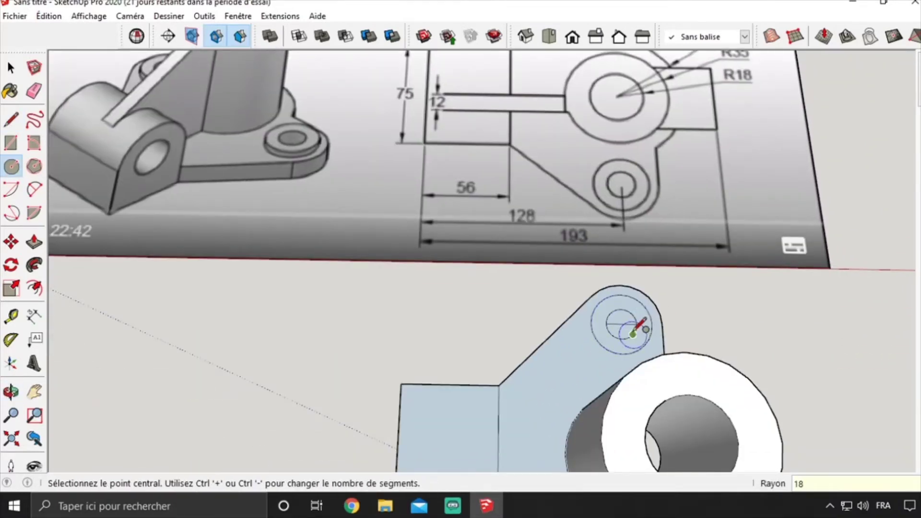
- Delete the radius-10 circle's inner face to open the hole
scroll(624, 319, "up", 1)
key("e")
key("space")
key("Delete")
scroll(621, 324, "down", 3)
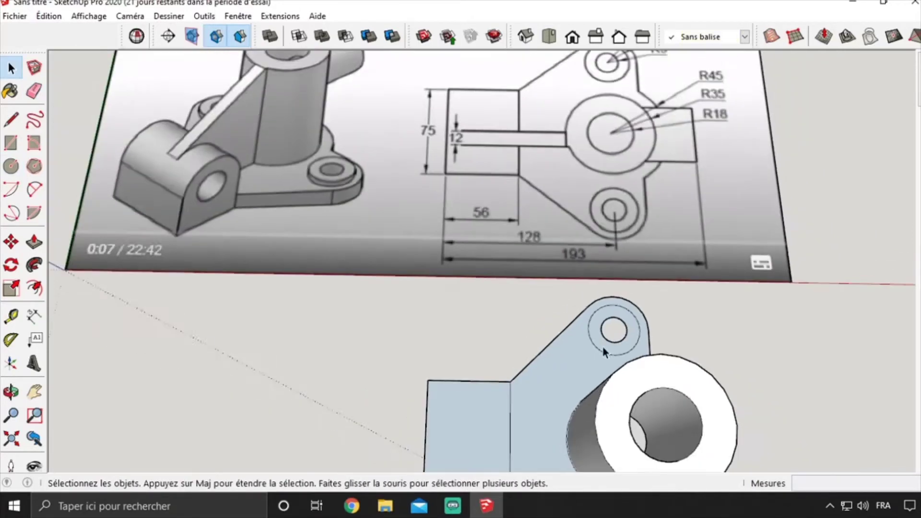
middle_click_drag(621, 324, 595, 288)
scroll(595, 283, "up", 3)
- Draw a radius-16 circle concentric with the hole, then erase the helper diameter line
key("l")
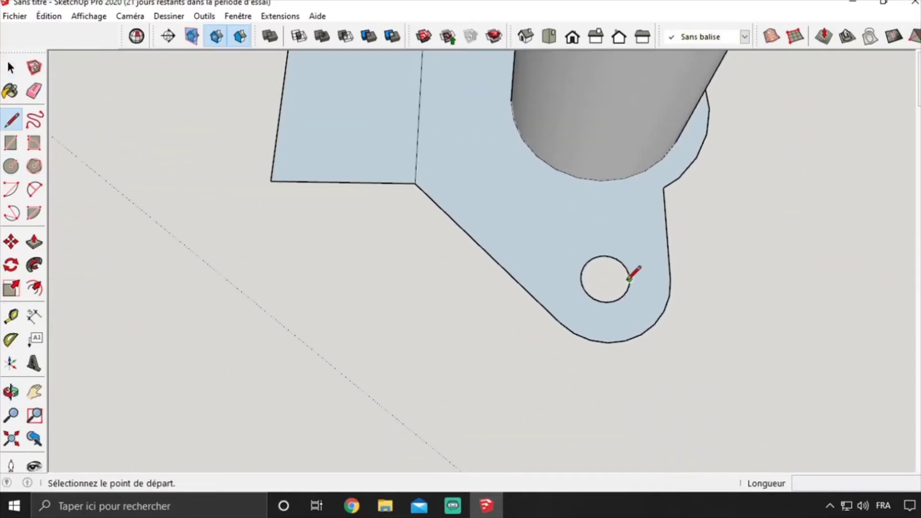
left_click(629, 279)
left_click(581, 278)
key("c")
left_click(605, 278)
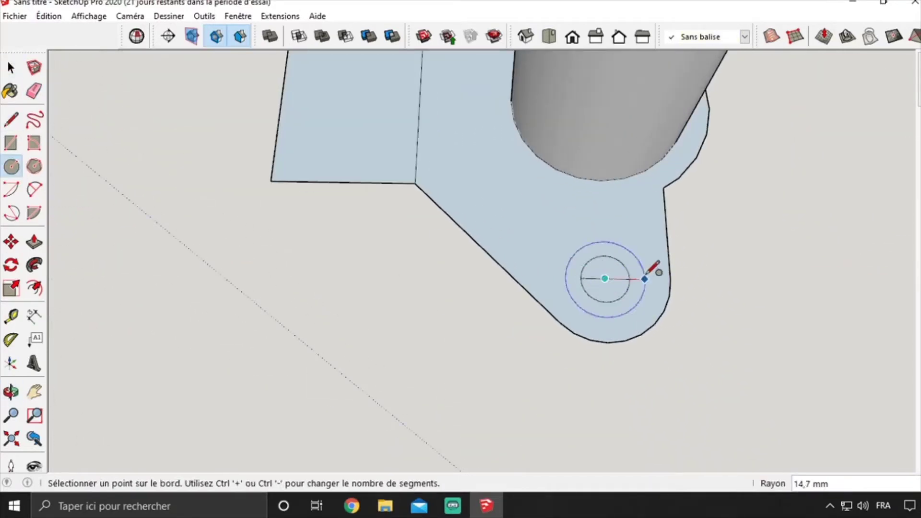
type("6")
key("Return")
key("e")
left_click(606, 279)
key("space")
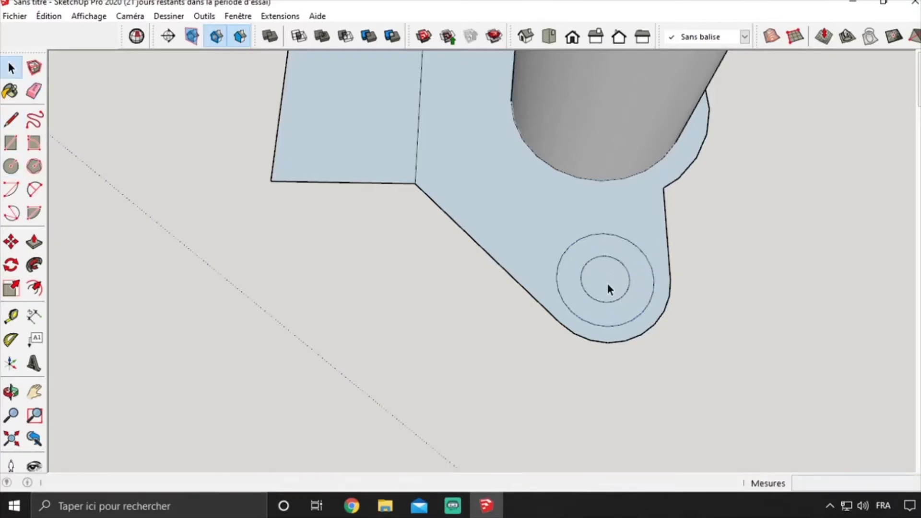
scroll(607, 288, "down", 5)
middle_click_drag(603, 289, 562, 268)
- Push the lug hole through the plate and raise the surrounding rings 19 mm
key("p")
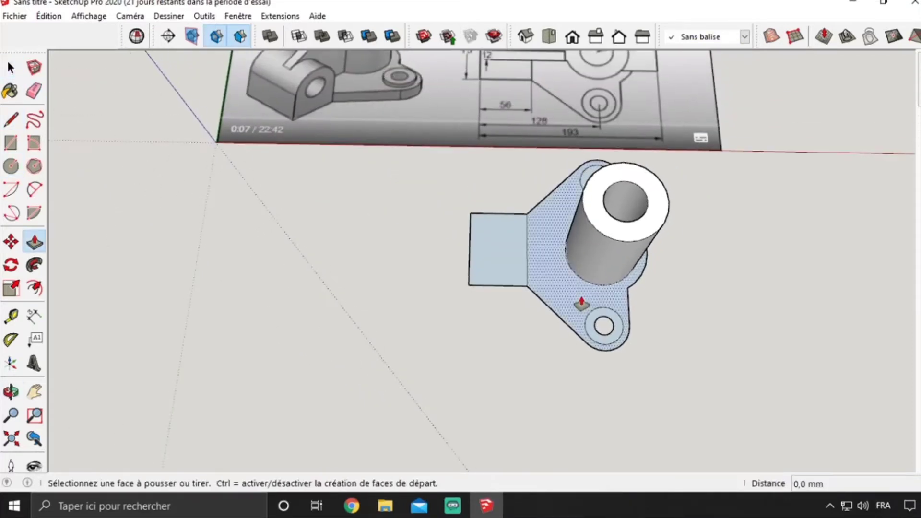
left_click(592, 326)
key("Return")
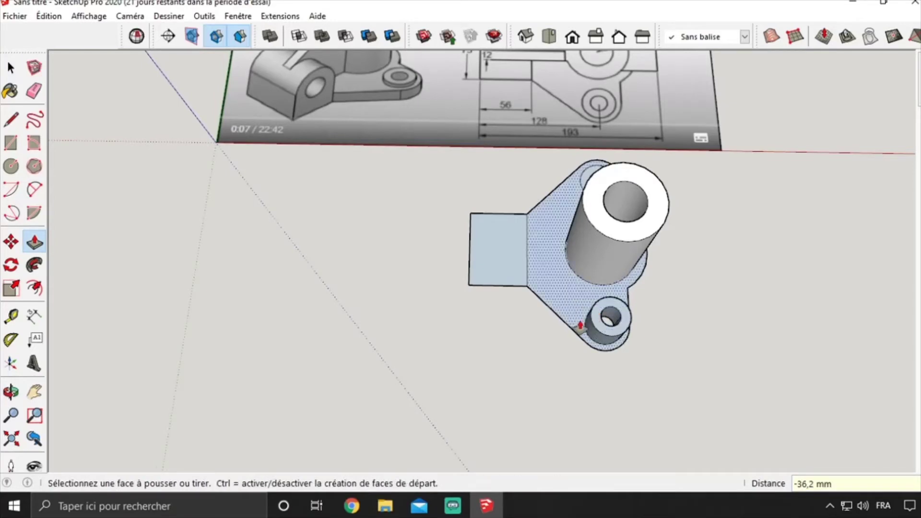
left_click(607, 342)
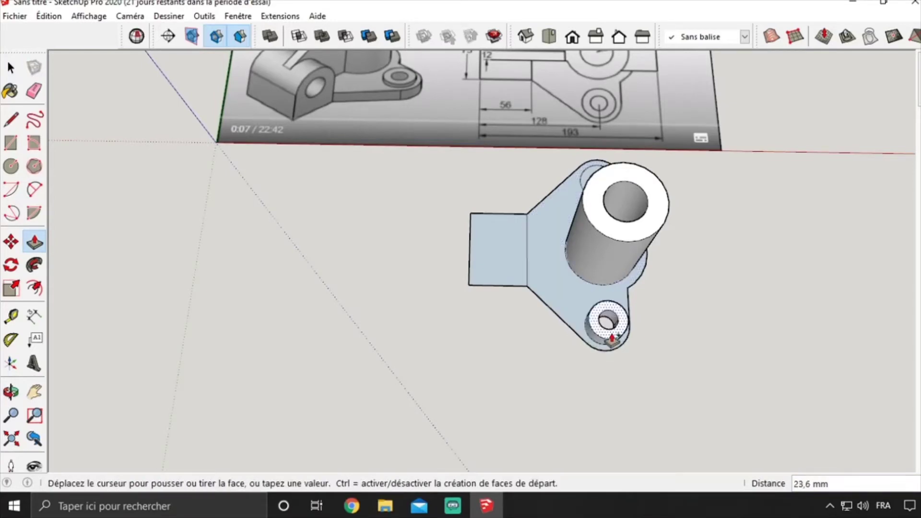
key("Return")
middle_click_drag(541, 253, 555, 150)
left_click(562, 148)
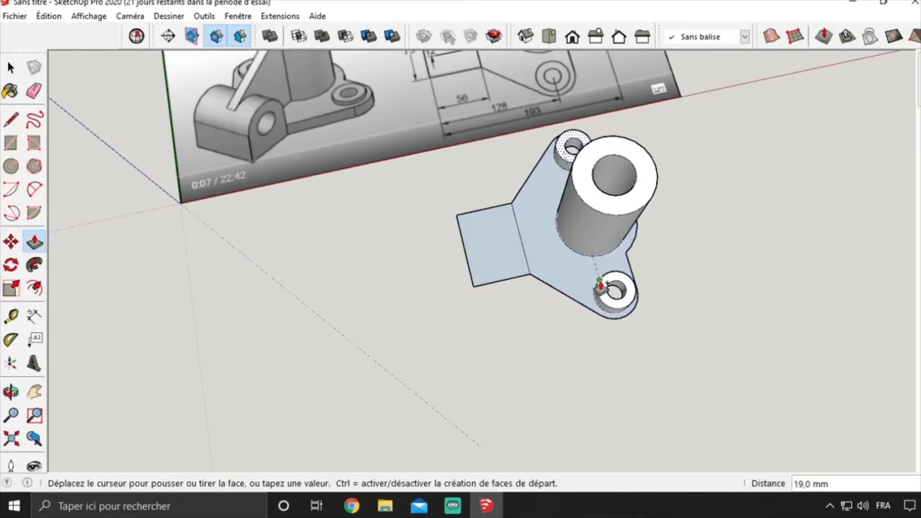
left_click(605, 294)
- Thicken the base plate 15 mm and extrude the small side face
left_click(566, 269)
type("1")
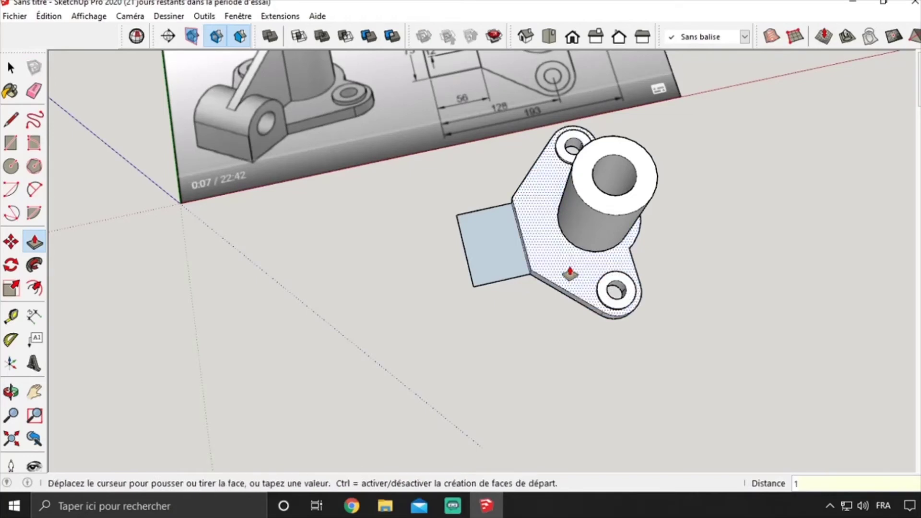
type("5")
key("Return")
mouse_move(555, 263)
middle_mouse_down()
mouse_move(504, 188)
mouse_move(489, 257)
middle_mouse_up()
left_click(501, 254)
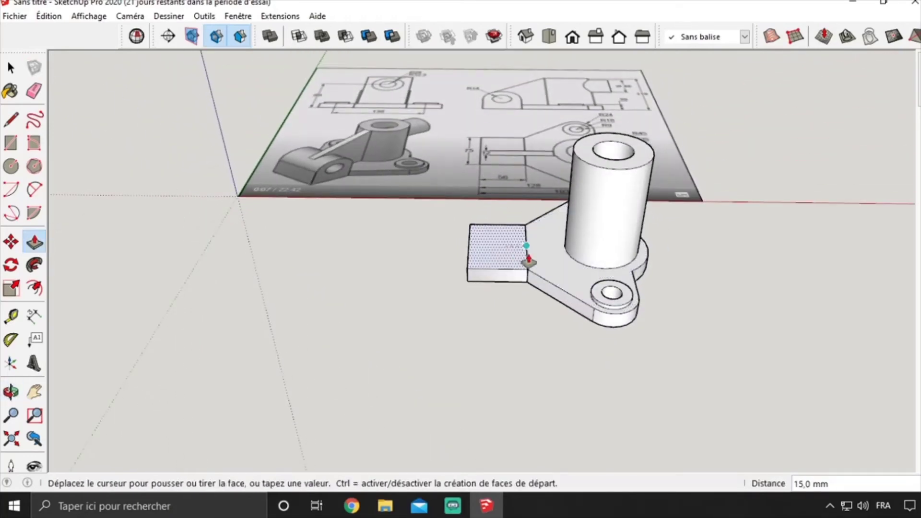
left_click(528, 262)
mouse_move(566, 343)
middle_mouse_down()
mouse_move(621, 336)
mouse_move(574, 226)
mouse_move(493, 102)
mouse_move(551, 325)
mouse_move(508, 329)
mouse_move(529, 362)
mouse_move(552, 369)
middle_mouse_up()
key("e")
mouse_move(461, 290)
middle_mouse_down()
mouse_move(453, 383)
mouse_move(479, 325)
middle_mouse_up()
- Draw a circle of radius 12,5 on the ground beside the bracket
key("space")
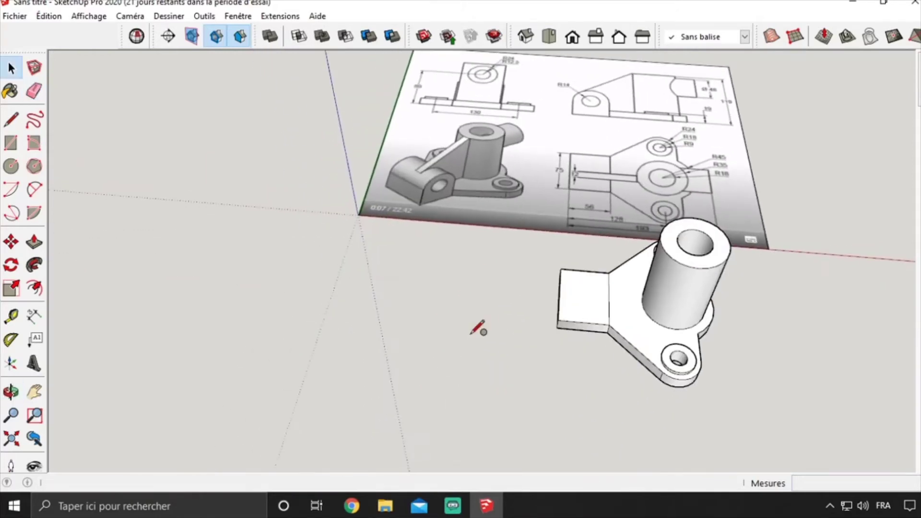
key("c")
left_click(405, 344)
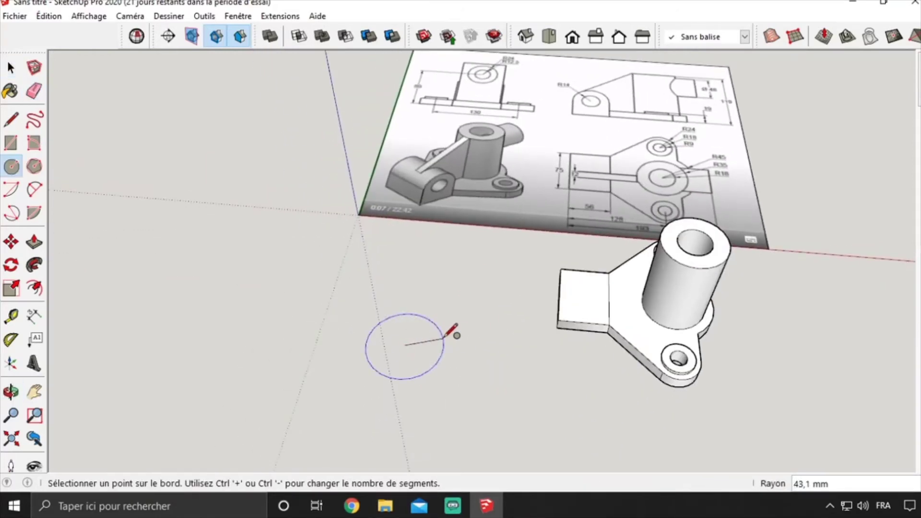
type(",5")
key("Return")
scroll(403, 344, "up", 5)
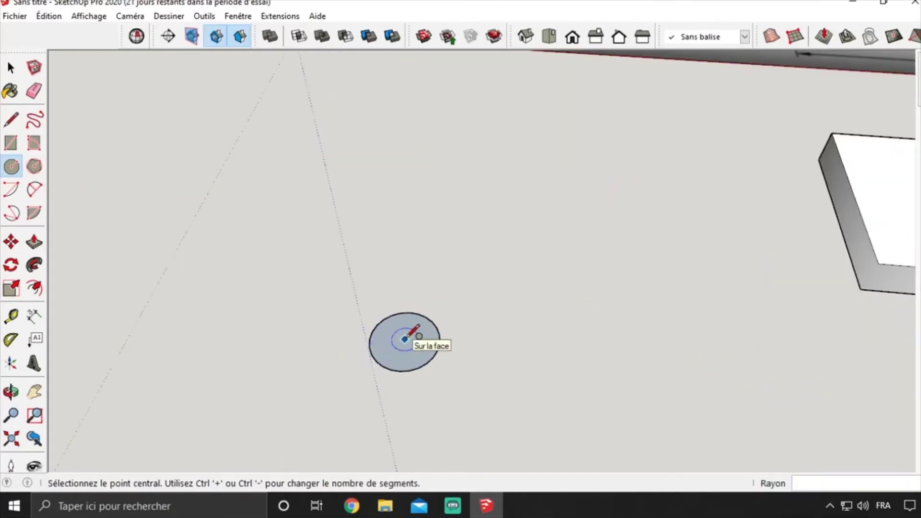
scroll(405, 339, "up", 4)
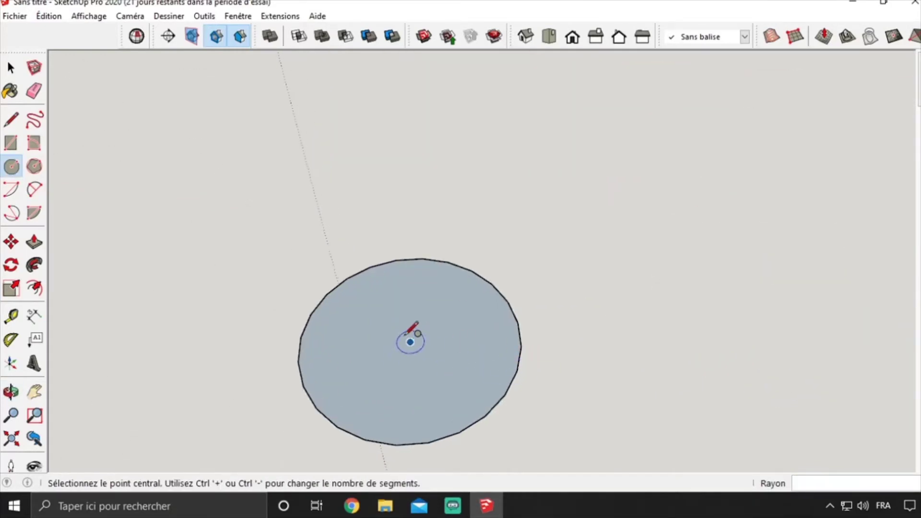
- Add a concentric radius-24 circle and delete the inner disc to leave a ring
left_click(411, 342)
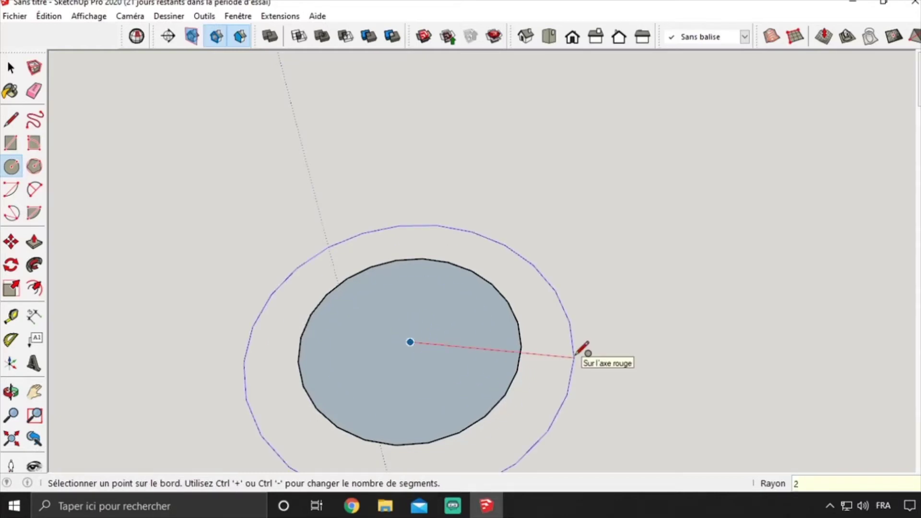
type("24")
key("Return")
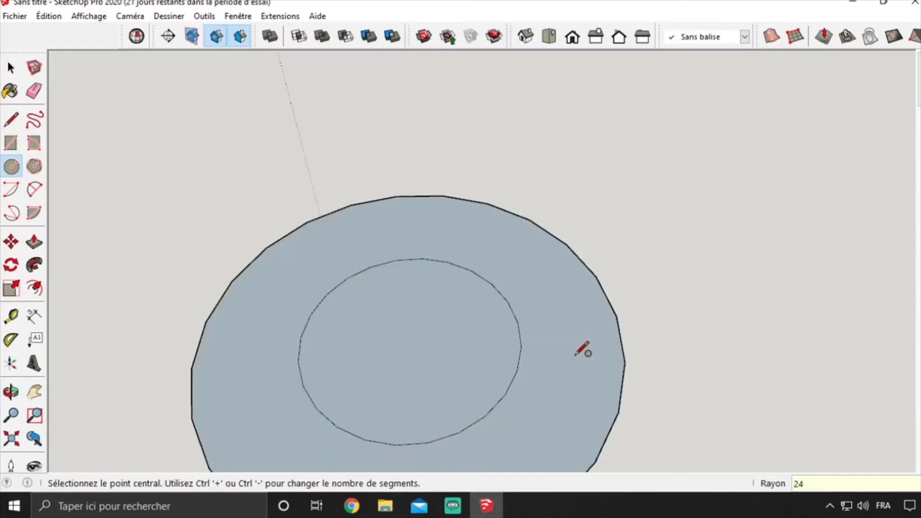
scroll(555, 329, "down", 4)
scroll(556, 237, "down", 2)
mouse_move(555, 237)
middle_mouse_down("shift")
mouse_move(586, 283)
mouse_move(576, 111)
middle_mouse_up("shift")
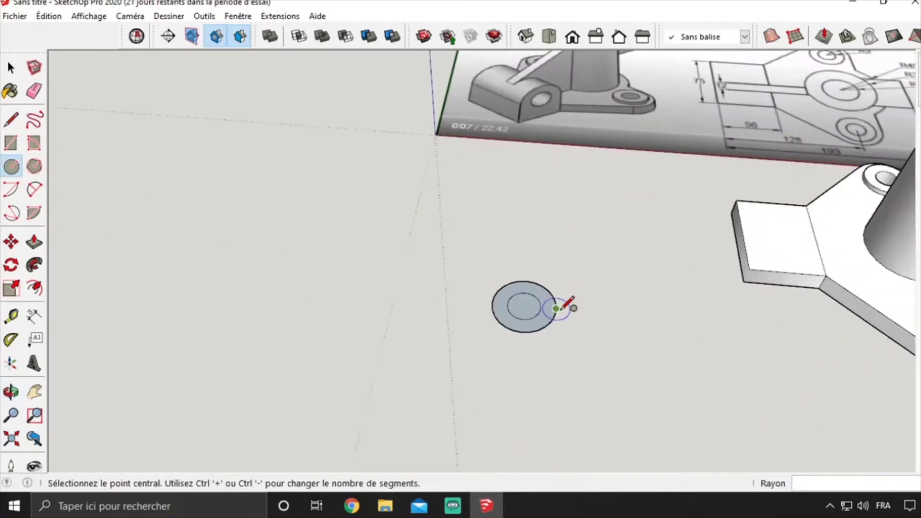
scroll(520, 310, "up", 3)
key("space")
left_click(520, 310)
key("Delete")
left_click(529, 326)
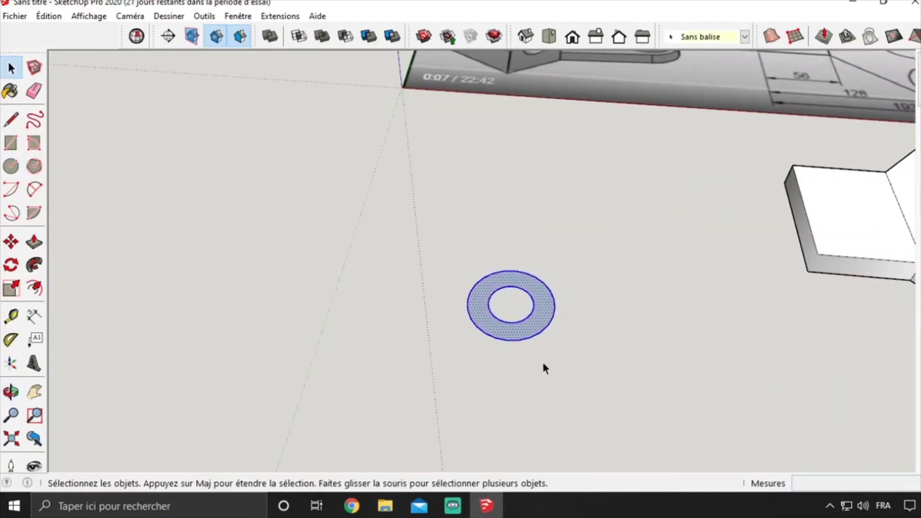
- Try rotating the ring about its centre, then cancel the rotation
key("q")
left_click_drag(510, 303, 503, 391)
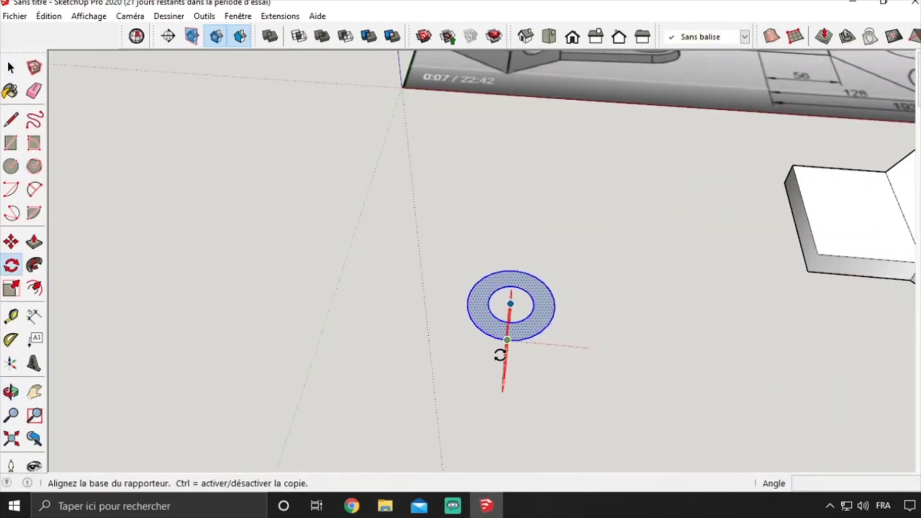
left_click(510, 373)
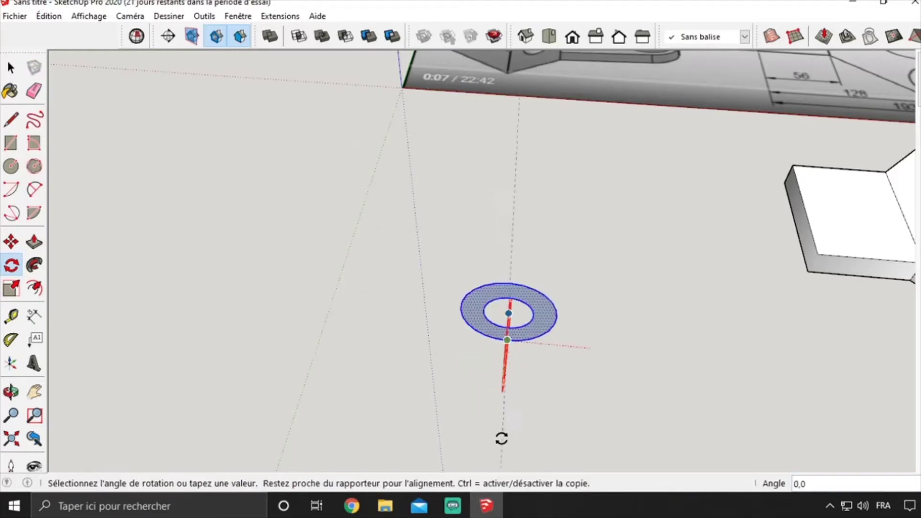
key("Escape")
mouse_move(533, 434)
middle_mouse_down("shift")
mouse_move(276, 377)
mouse_move(313, 329)
middle_mouse_up("shift")
- Push/Pull the ring face into a 41,7 mm hollow cylinder
key("p")
left_click(329, 300)
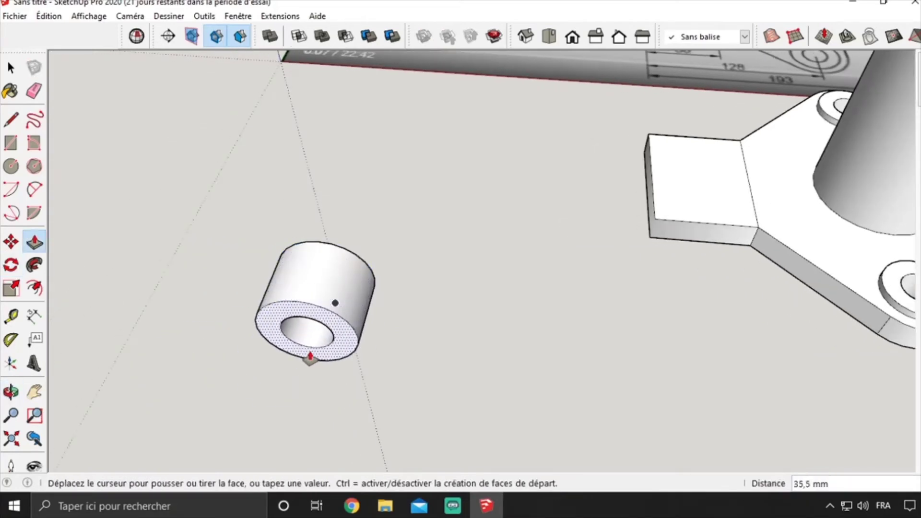
left_click(236, 343)
mouse_move(235, 342)
middle_mouse_down()
mouse_move(590, 333)
mouse_move(317, 292)
mouse_move(349, 216)
middle_mouse_up()
left_click(376, 213)
key("space")
- Make the hollow cylinder a group via Créer un groupe
triple_click(393, 197)
right_click(394, 196)
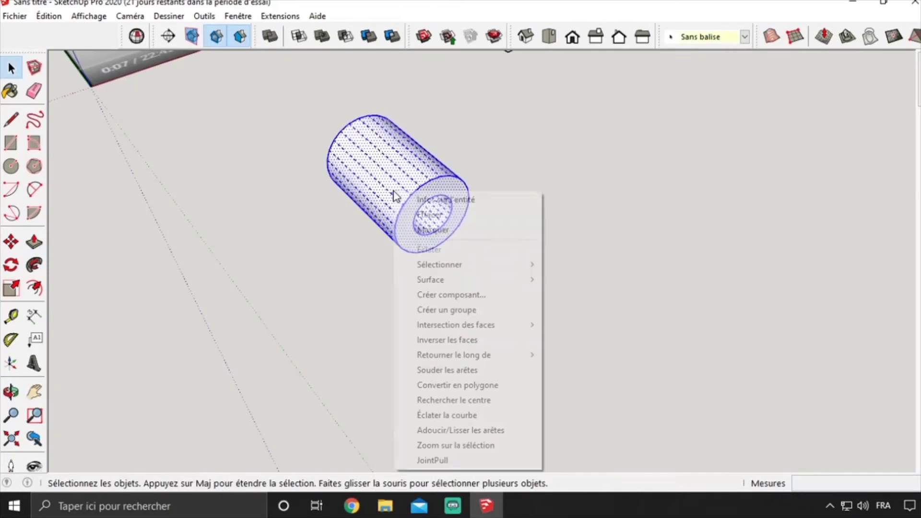
left_click(514, 310)
mouse_move(506, 267)
middle_mouse_down()
mouse_move(496, 191)
mouse_move(583, 172)
mouse_move(465, 398)
middle_mouse_up()
- Select the whole bracket and fix its internal faces with Solid Inspector²
left_click_drag(473, 128, 745, 324)
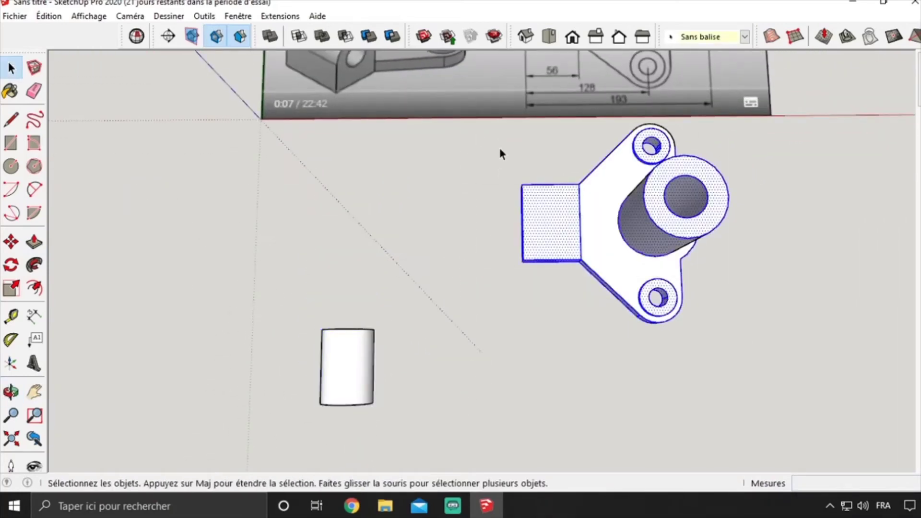
mouse_move(505, 124)
left_mouse_down()
mouse_move(755, 279)
mouse_move(743, 305)
left_mouse_up()
triple_click(614, 227)
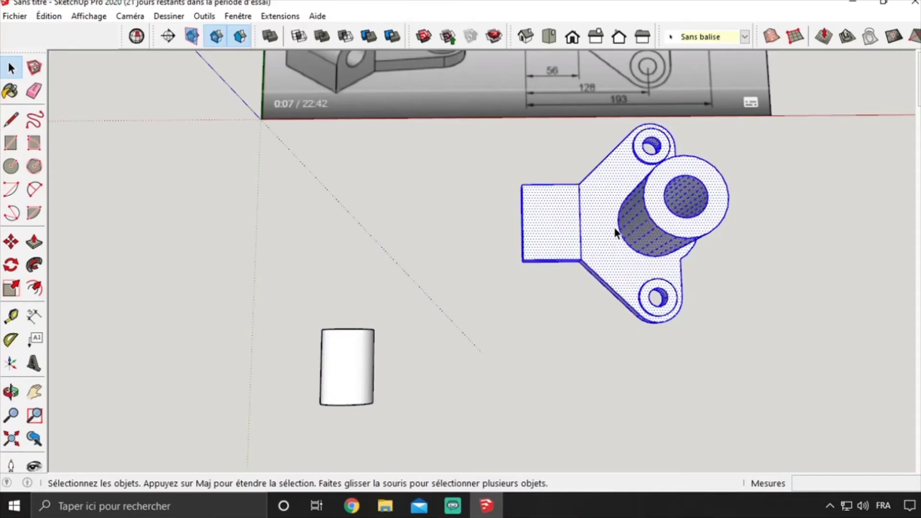
right_click(614, 226)
left_click(136, 36)
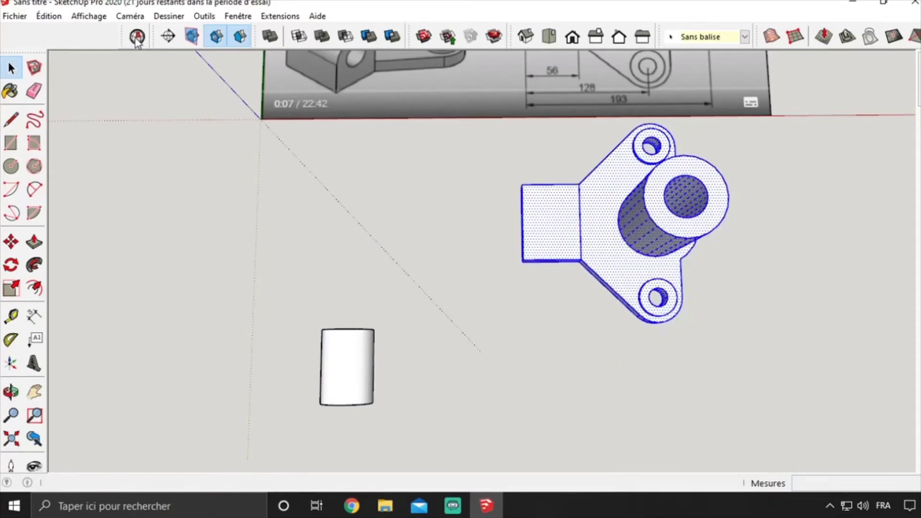
left_click(369, 208)
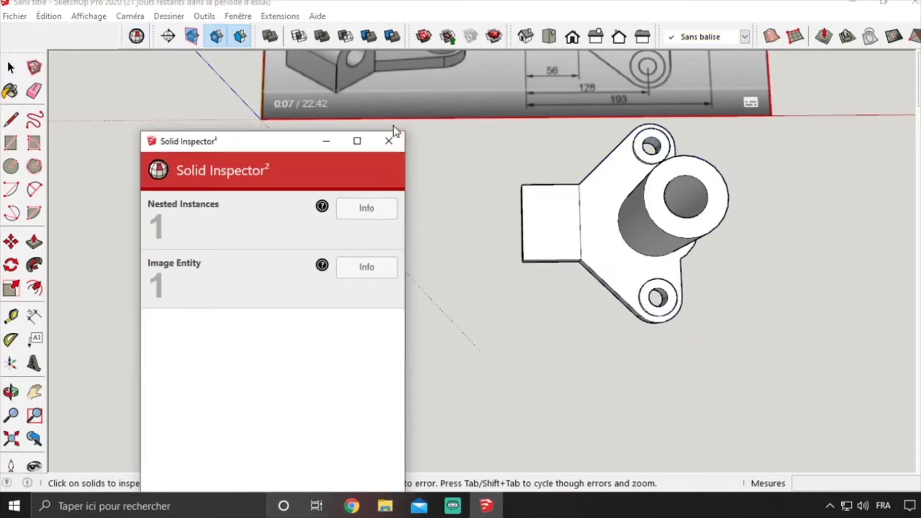
left_click(388, 140)
- Make the repaired bracket its own group
right_click(626, 259)
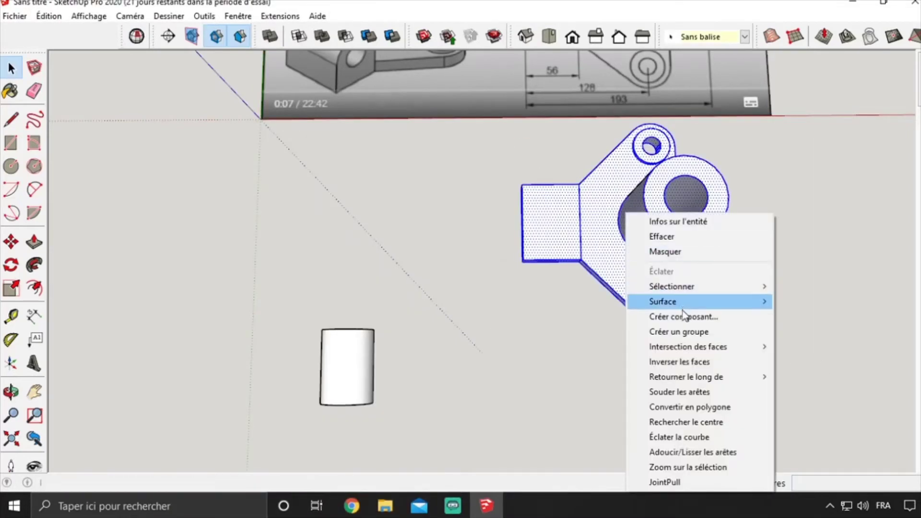
left_click(638, 330)
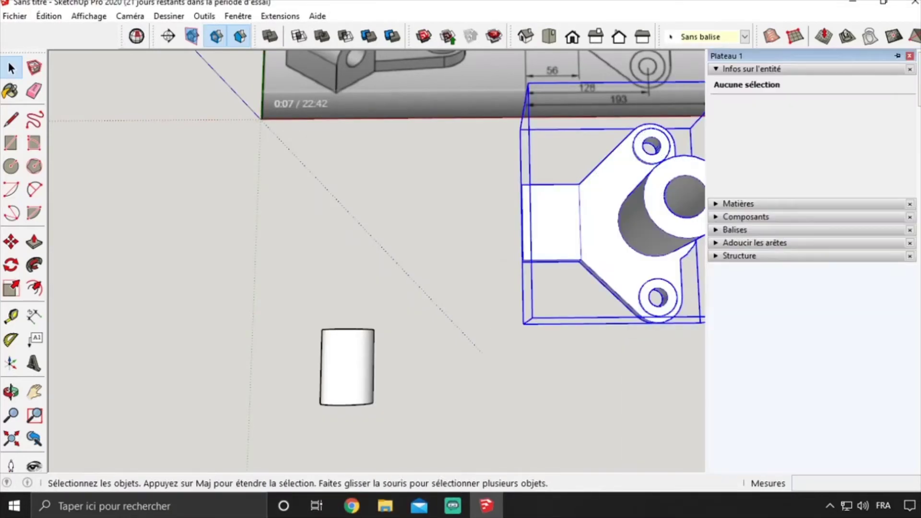
mouse_move(550, 414)
middle_mouse_down()
mouse_move(390, 272)
mouse_move(432, 263)
mouse_move(447, 328)
middle_mouse_up()
- Tip the grouped cylinder onto its side with the Move tool's rotate grip
left_click(391, 277)
key("m")
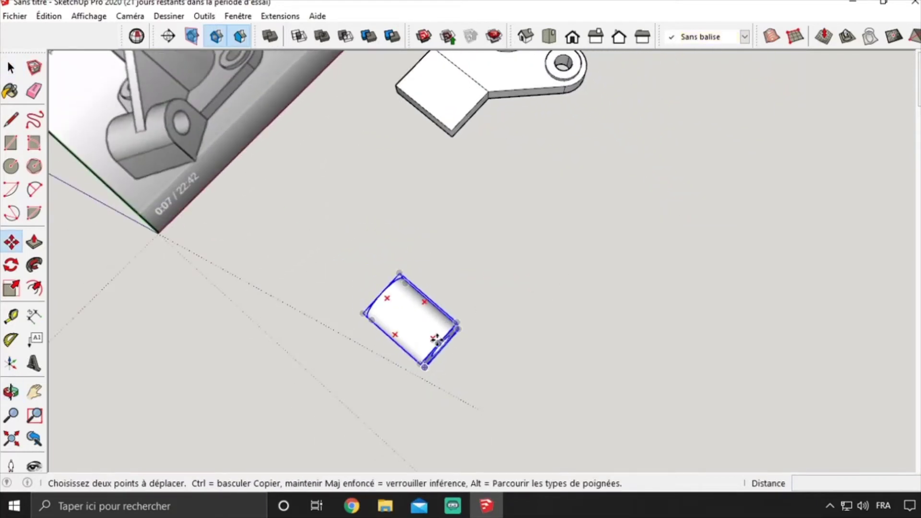
left_click(435, 339)
left_click(469, 251)
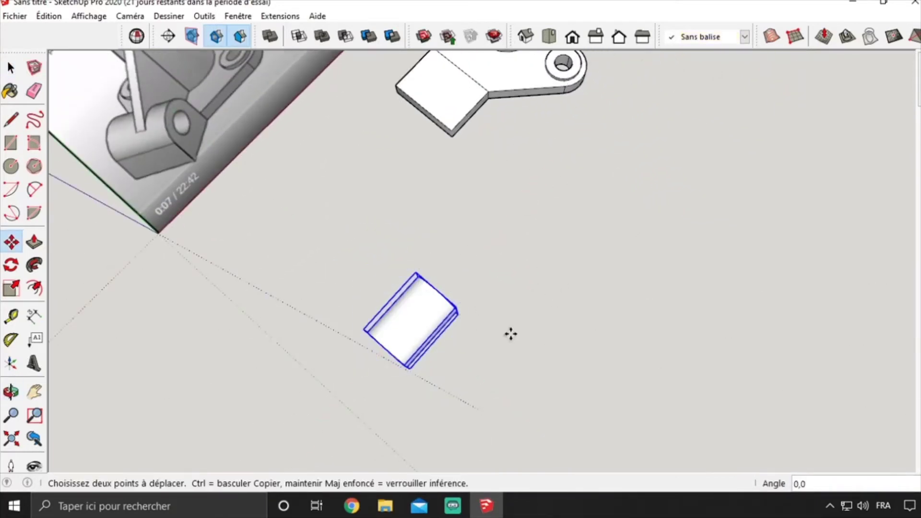
mouse_move(511, 335)
middle_mouse_down()
mouse_move(329, 193)
mouse_move(284, 304)
middle_mouse_up()
mouse_move(236, 267)
middle_mouse_down()
mouse_move(197, 198)
mouse_move(483, 219)
middle_mouse_up()
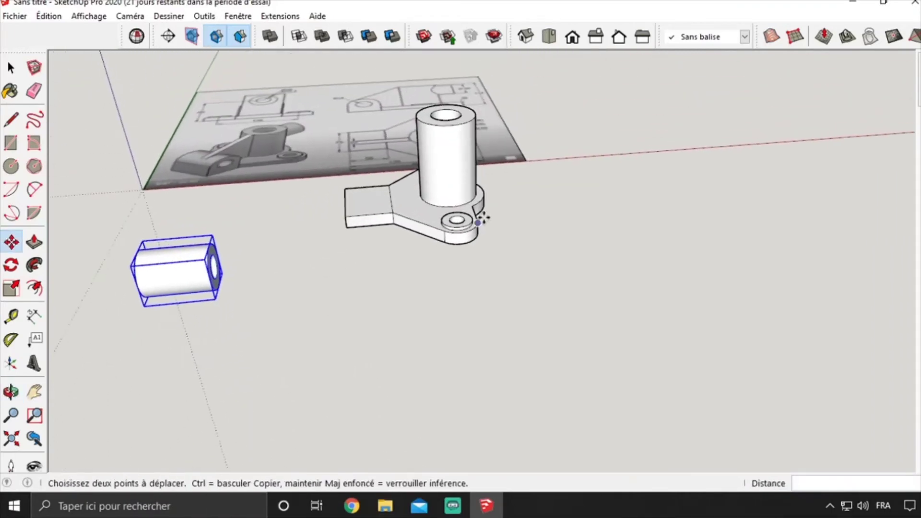
- Move the small cylinder next to the flanged part
left_click(207, 255)
mouse_move(643, 225)
middle_mouse_down()
mouse_move(432, 199)
mouse_move(31, 175)
middle_mouse_up()
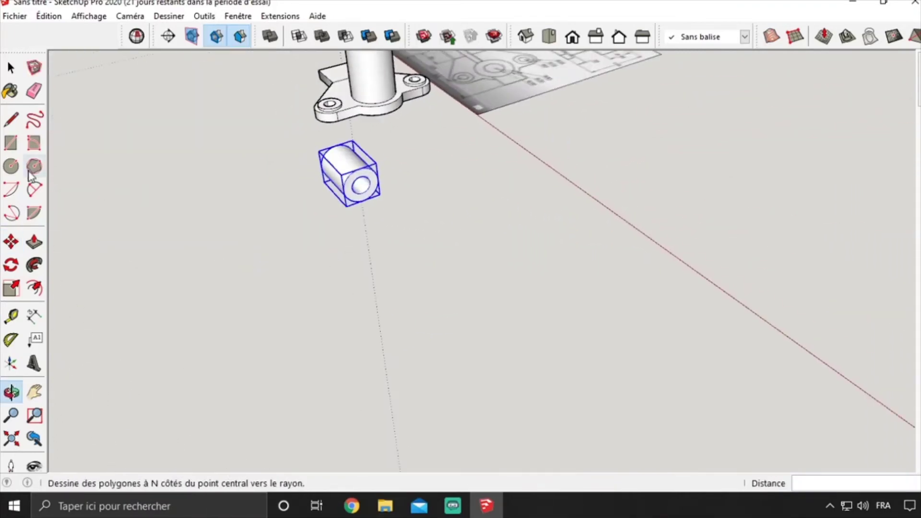
middle_click_drag(144, 269, 271, 304)
scroll(335, 274, "up", 3)
scroll(362, 331, "up", 2)
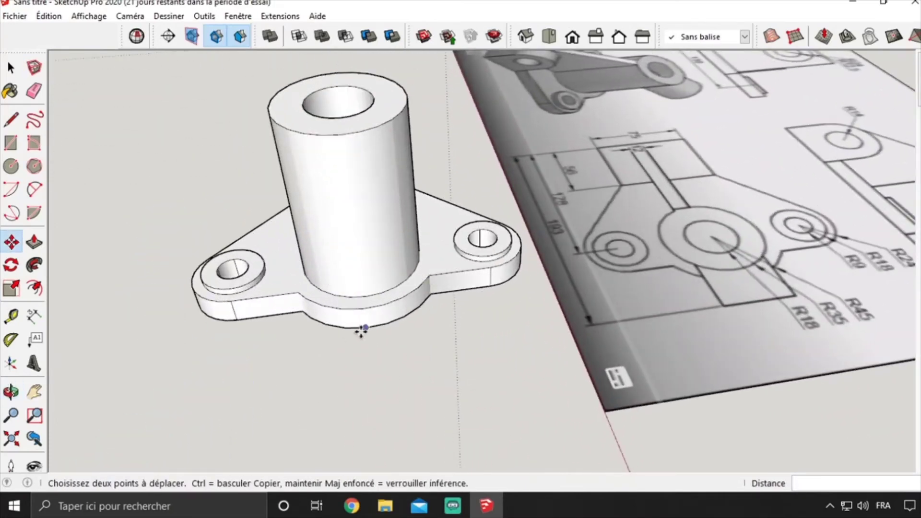
mouse_move(362, 331)
middle_mouse_down()
mouse_move(323, 294)
mouse_move(184, 279)
middle_mouse_up()
- Start and abandon lines on the base plate and boss edges
key("l")
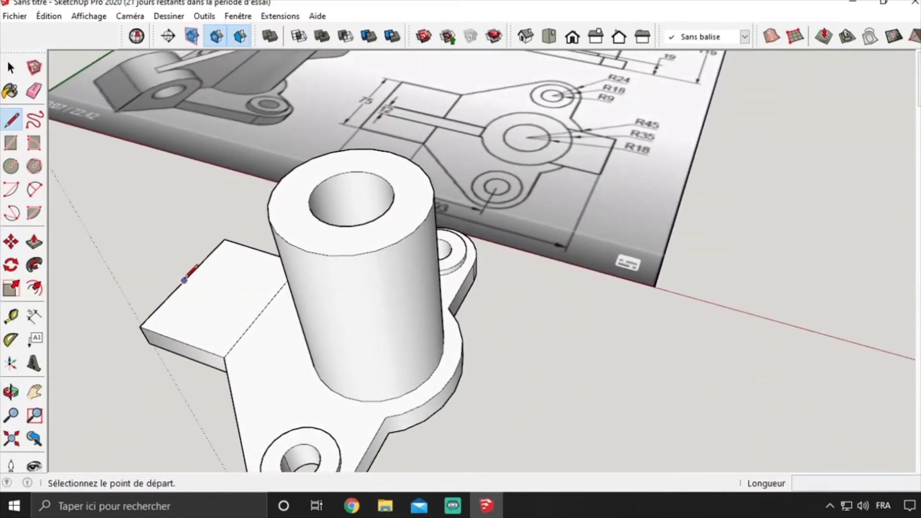
left_click(184, 281)
mouse_move(485, 335)
middle_mouse_down()
mouse_move(578, 364)
mouse_move(434, 362)
mouse_move(559, 350)
middle_mouse_up()
key("Escape")
key("space")
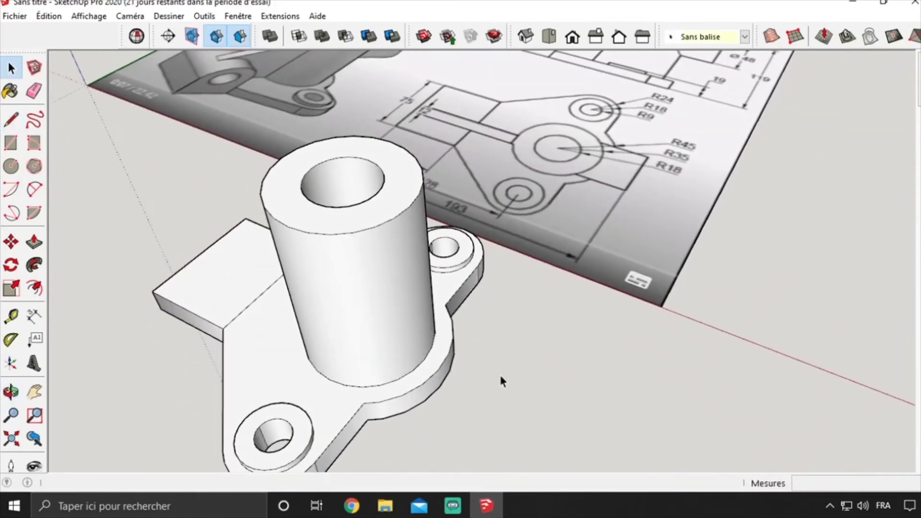
middle_click_drag(529, 379, 457, 379)
key("t")
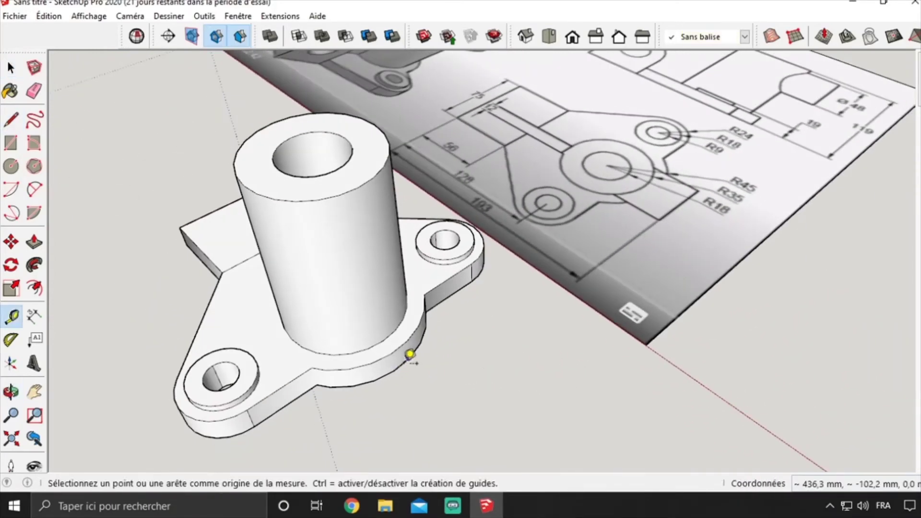
key("l")
left_click(233, 202)
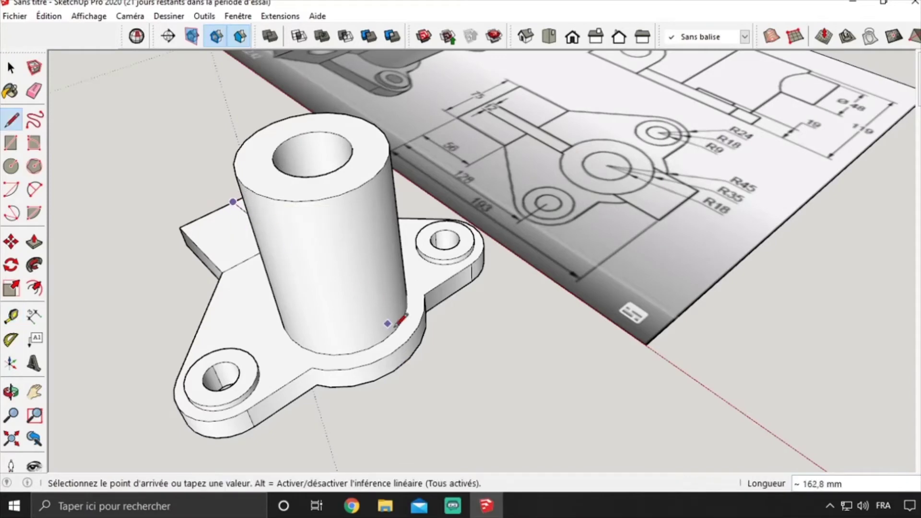
- Place a Tape Measure guide running up the boss's side from its base edge
key("t")
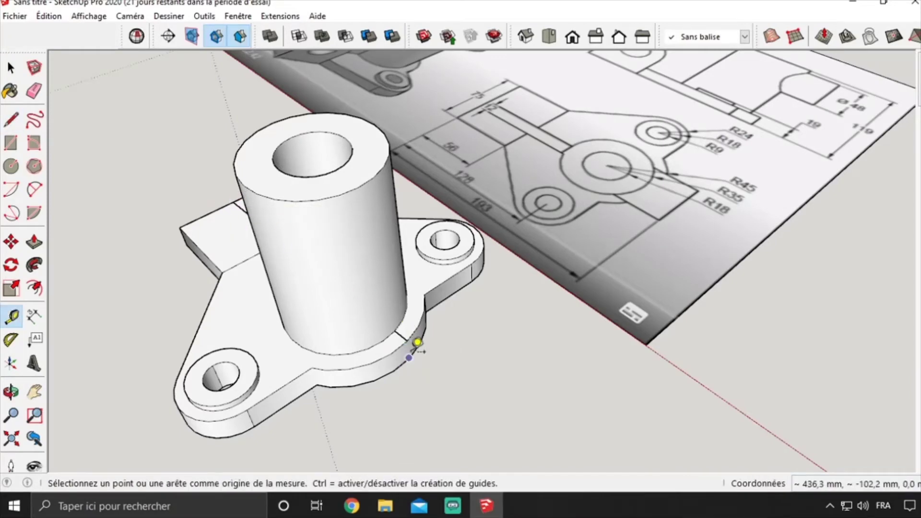
left_click(417, 332)
type("74")
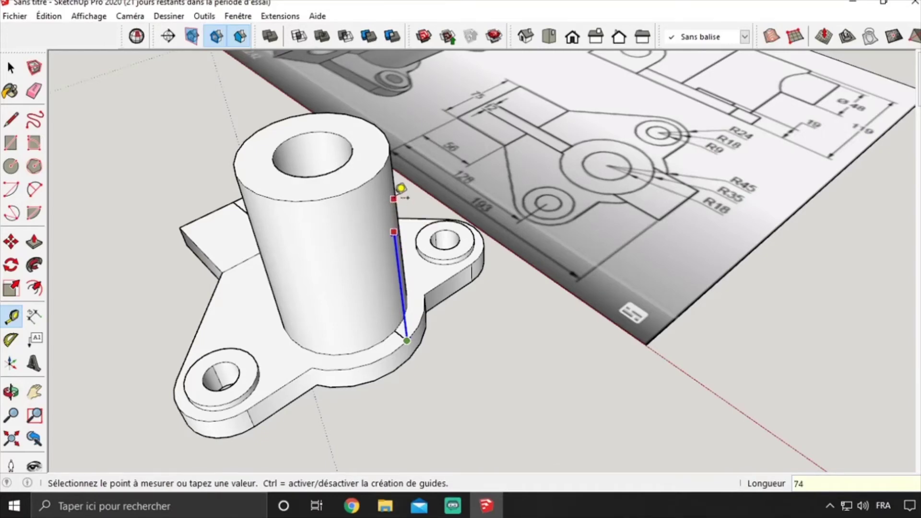
left_click(401, 189)
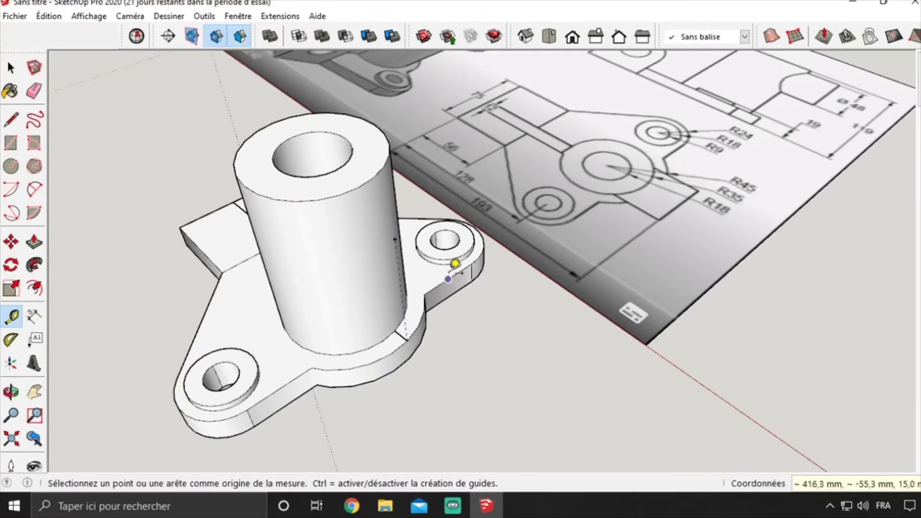
key("space")
scroll(493, 360, "down", 3)
mouse_move(346, 298)
middle_mouse_down()
mouse_move(381, 355)
mouse_move(334, 310)
middle_mouse_up()
key("m")
scroll(307, 266, "up", 3)
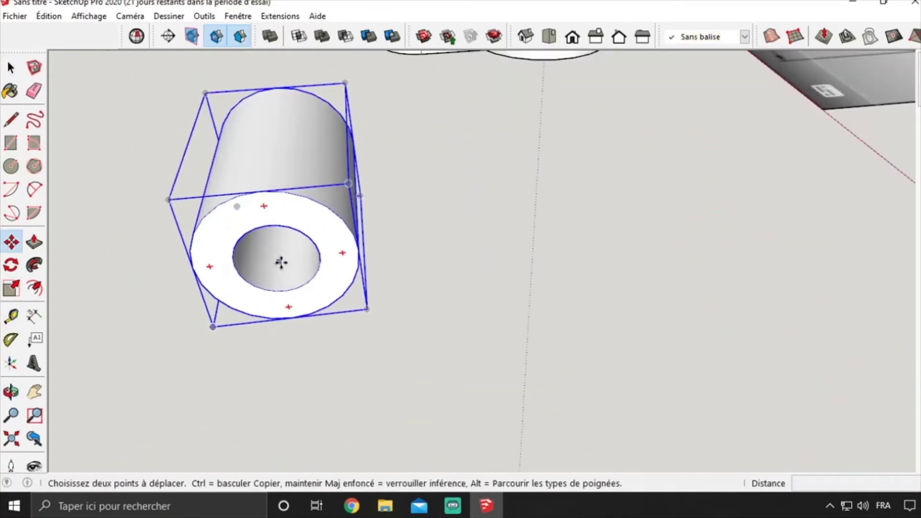
mouse_move(274, 271)
middle_mouse_down()
mouse_move(241, 214)
mouse_move(303, 217)
middle_mouse_up()
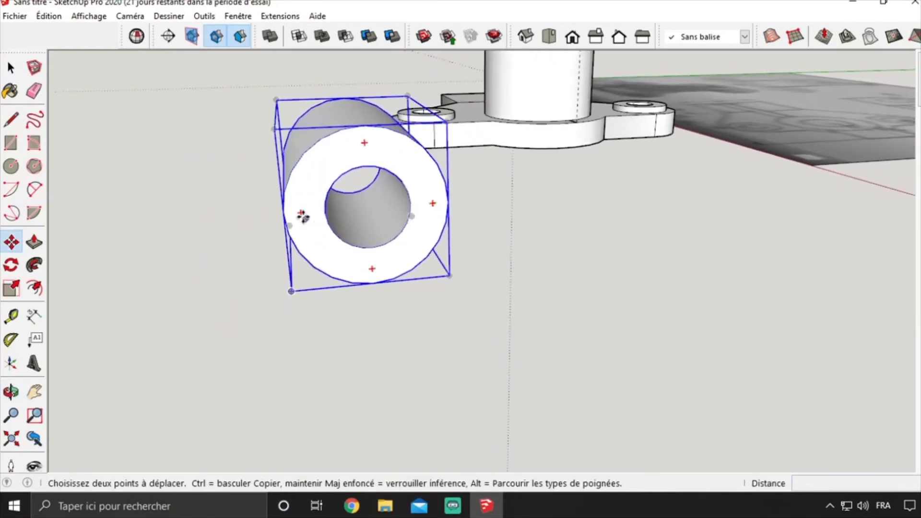
left_click(368, 211)
middle_click_drag(367, 211, 480, 230)
scroll(494, 268, "down", 3)
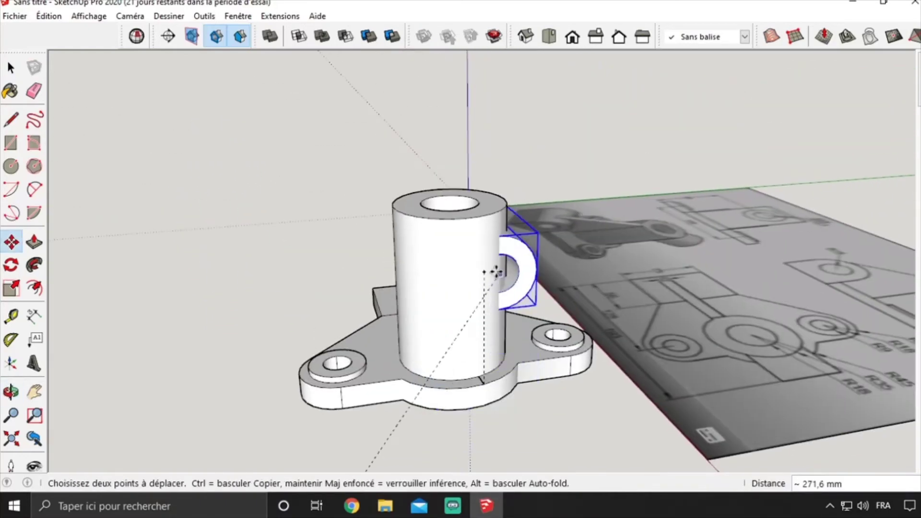
mouse_move(439, 298)
middle_mouse_down()
mouse_move(290, 306)
mouse_move(464, 319)
mouse_move(802, 232)
mouse_move(477, 353)
mouse_move(346, 294)
mouse_move(769, 395)
mouse_move(884, 397)
mouse_move(750, 350)
mouse_move(407, 335)
middle_mouse_up()
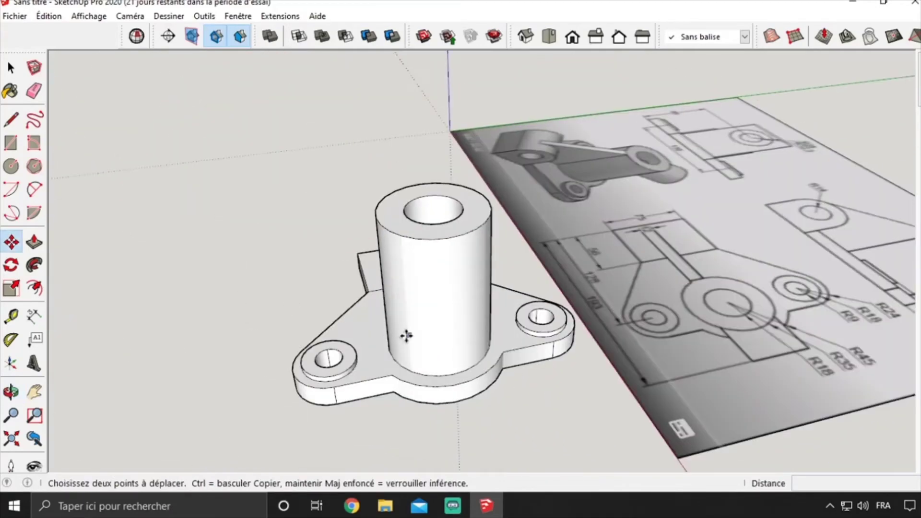
key("l")
- Cancel a stray line and measure a 58,3 mm guide up the boss from its base
left_click(375, 286)
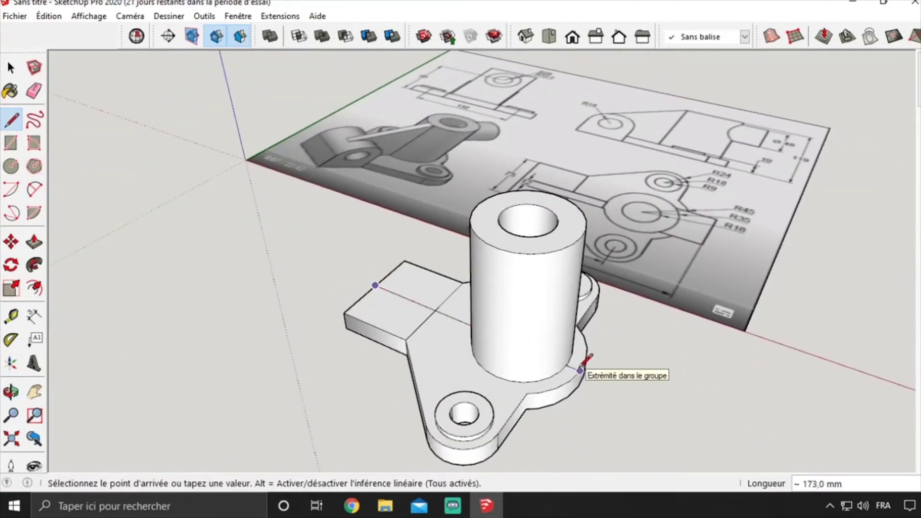
middle_click_drag(624, 360, 490, 342)
key("Escape")
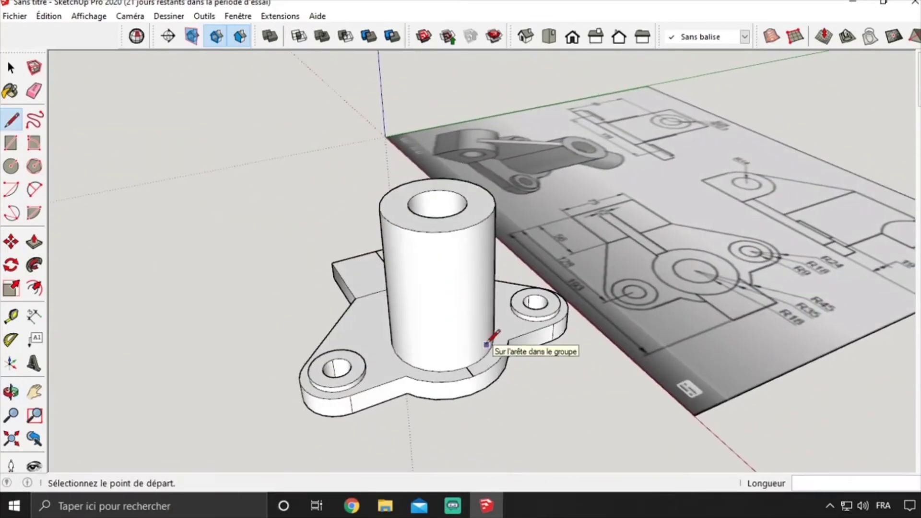
key("t")
left_click(475, 374)
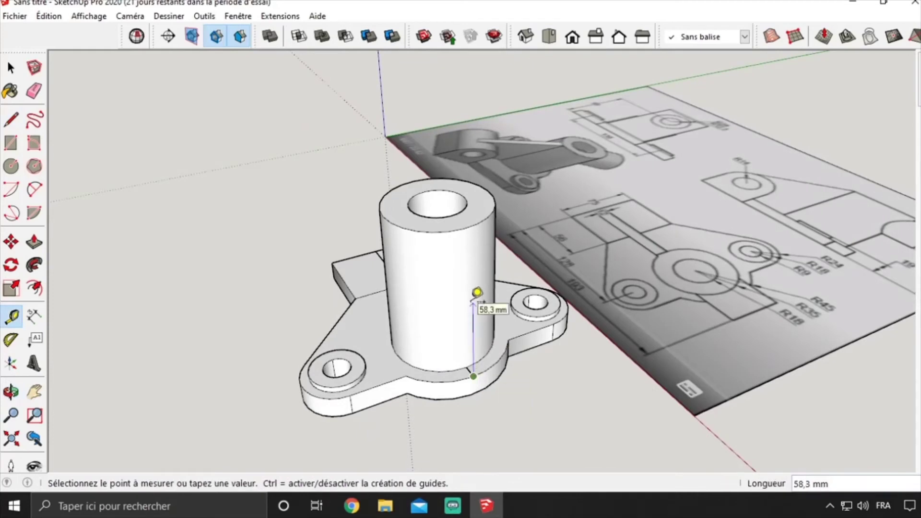
mouse_move(477, 292)
middle_mouse_down()
mouse_move(457, 367)
mouse_move(491, 267)
mouse_move(465, 243)
middle_mouse_up()
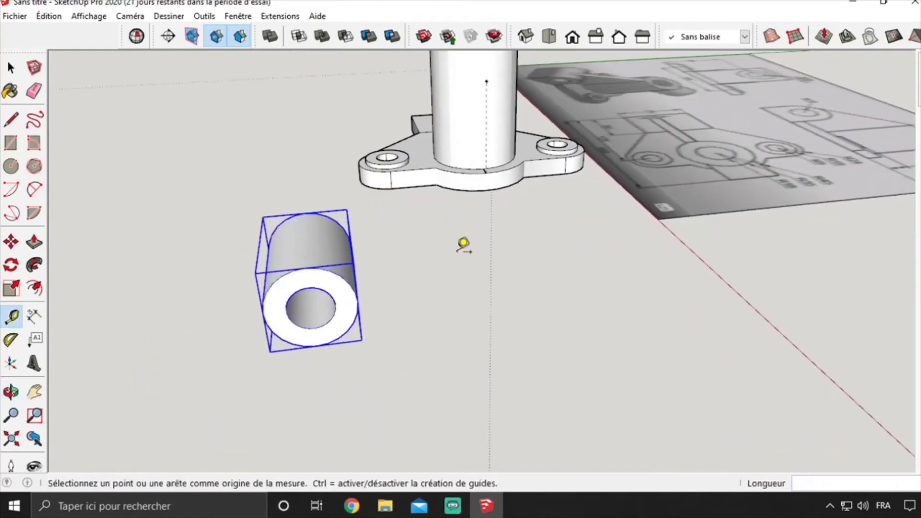
- Move the bored cylinder by its centre onto the tall boss's side at the guide
middle_click_drag(277, 323, 269, 250)
key("space")
key("m")
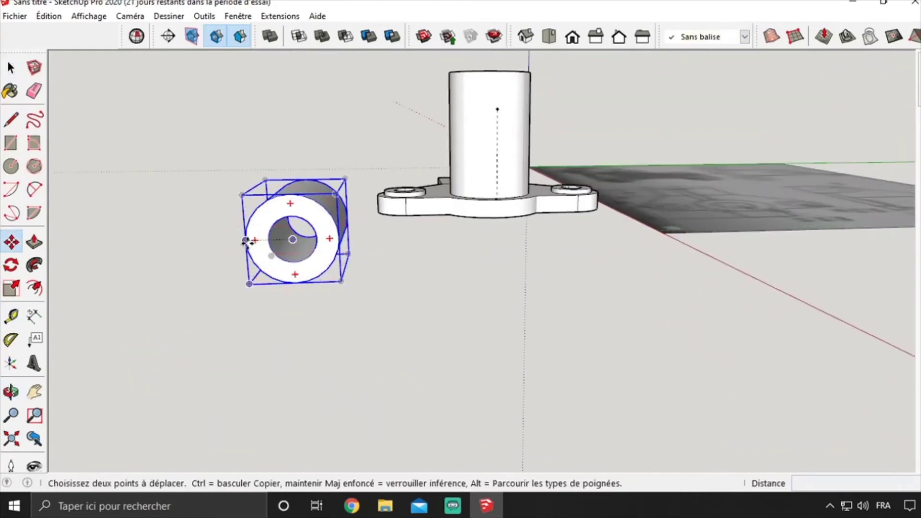
scroll(291, 238, "up", 4)
scroll(288, 247, "up", 1)
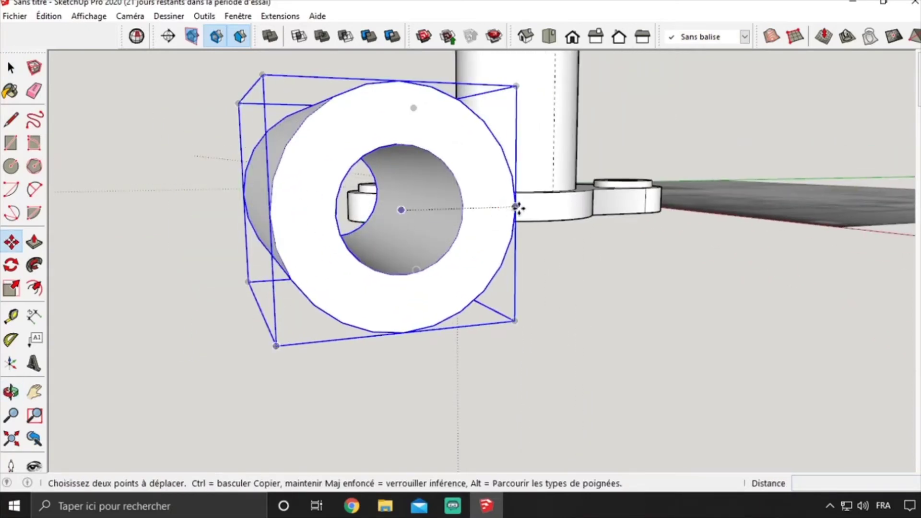
left_click(399, 211)
scroll(399, 211, "down", 3)
scroll(582, 124, "down", 5)
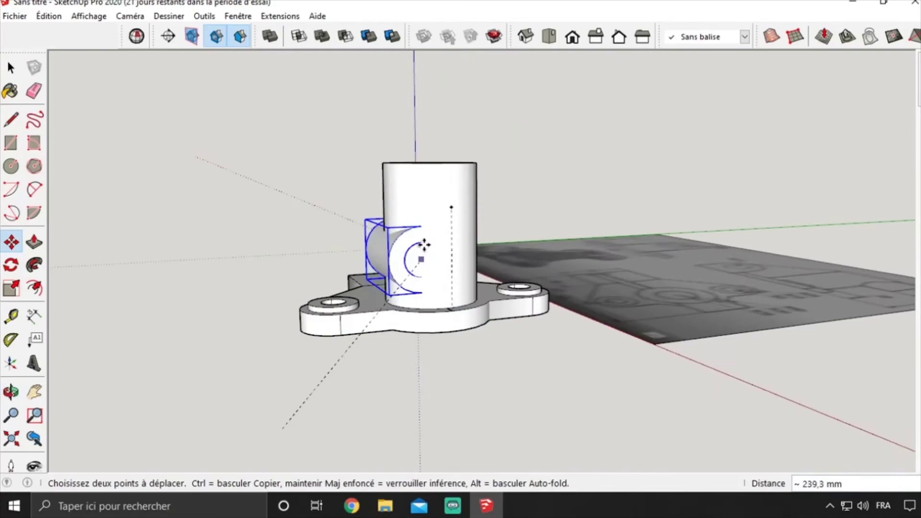
left_click(454, 208)
middle_click_drag(453, 208, 477, 298)
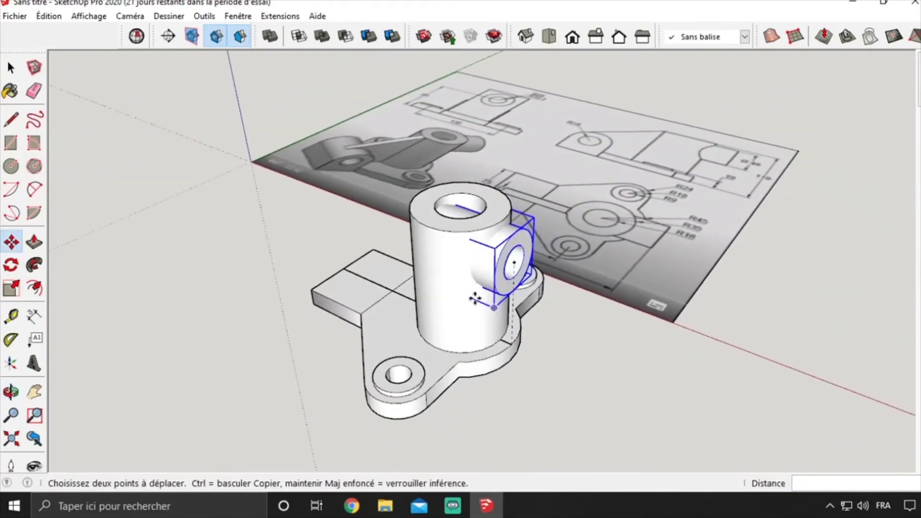
scroll(463, 274, "up", 3)
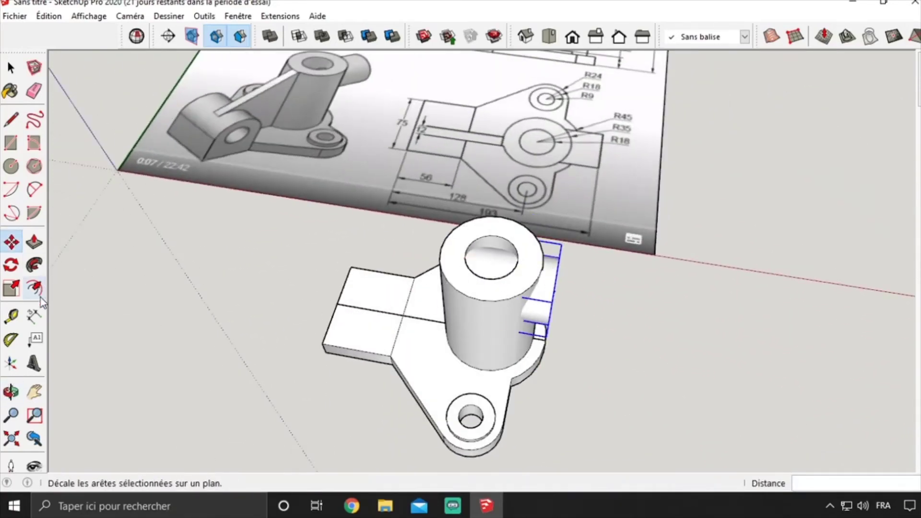
- Scale the side boss to 0.71 along the green axis against the cylinder, then select the bracket
key("s")
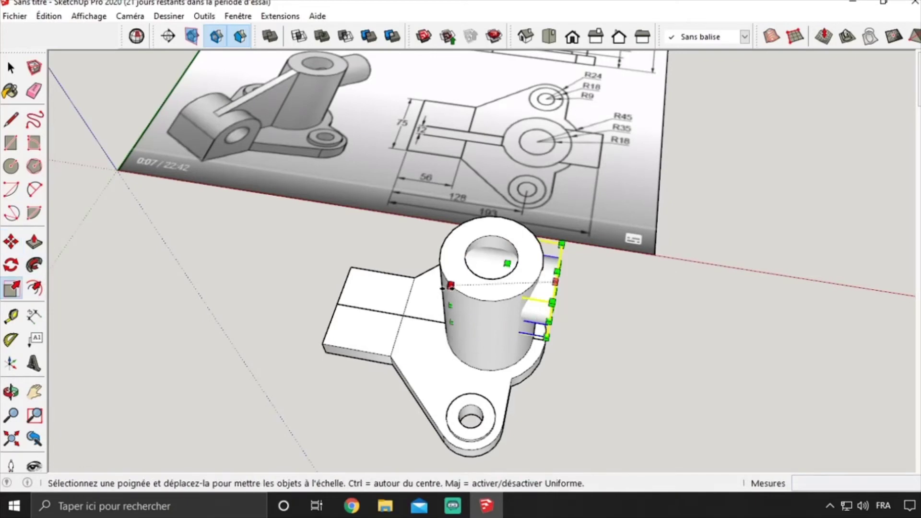
middle_click_drag(456, 286, 459, 265)
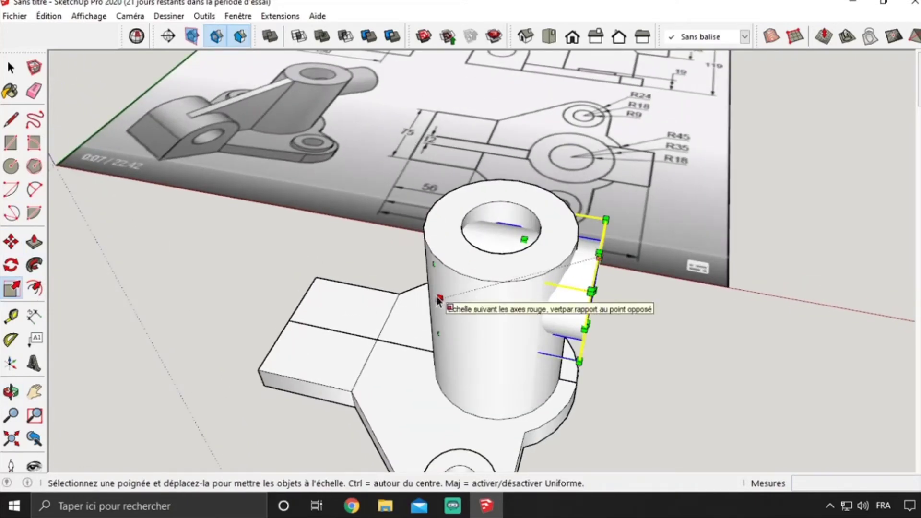
left_click_drag(436, 262, 438, 260)
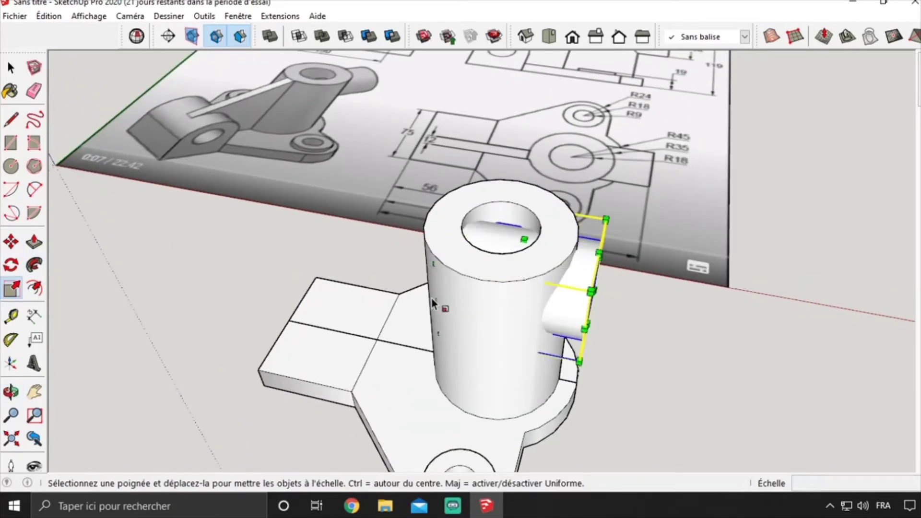
middle_click_drag(581, 327, 565, 288)
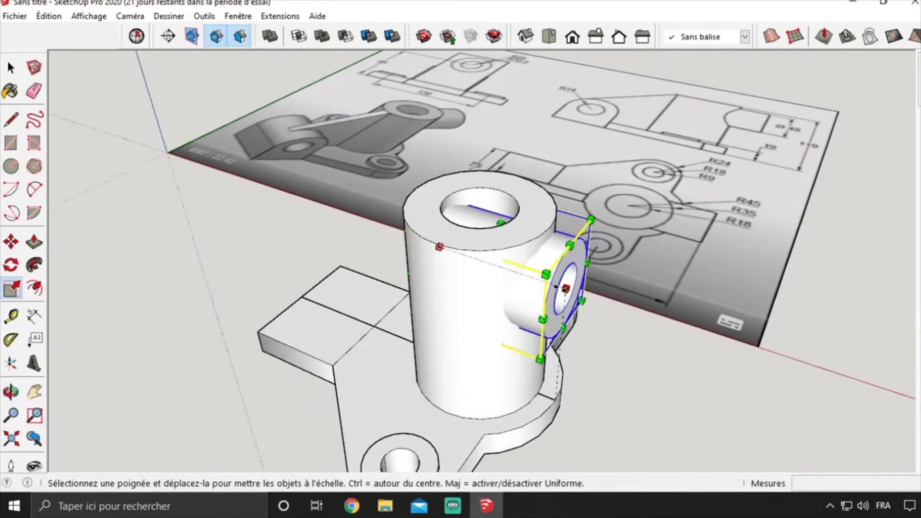
left_click_drag(439, 247, 473, 259)
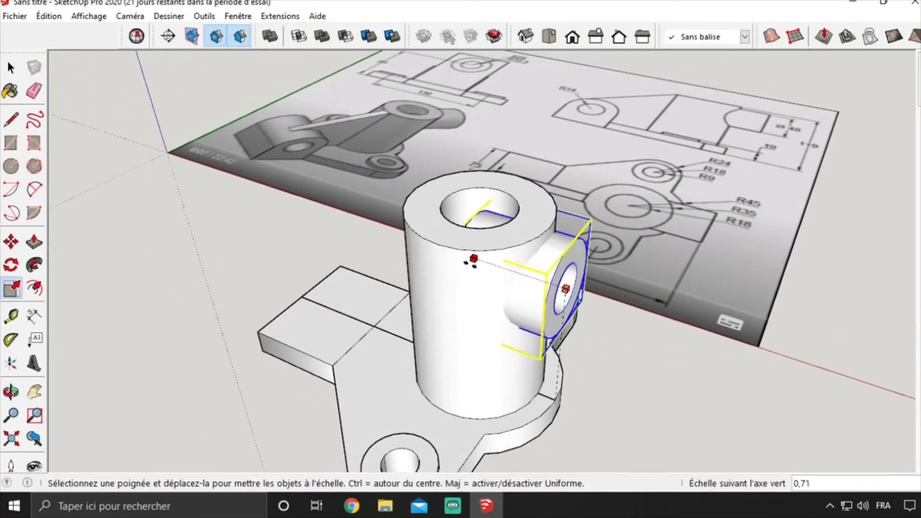
mouse_move(468, 259)
middle_mouse_down()
mouse_move(550, 346)
mouse_move(518, 304)
middle_mouse_up()
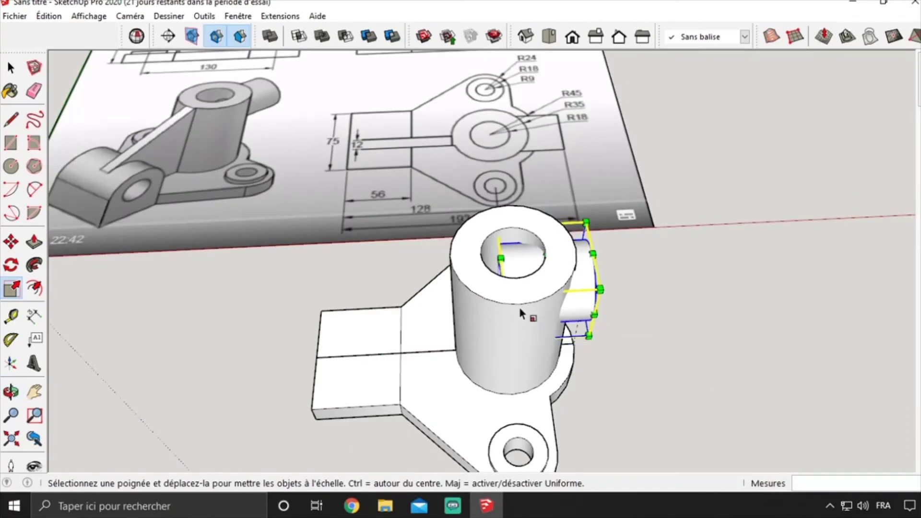
key("space")
left_click(450, 335)
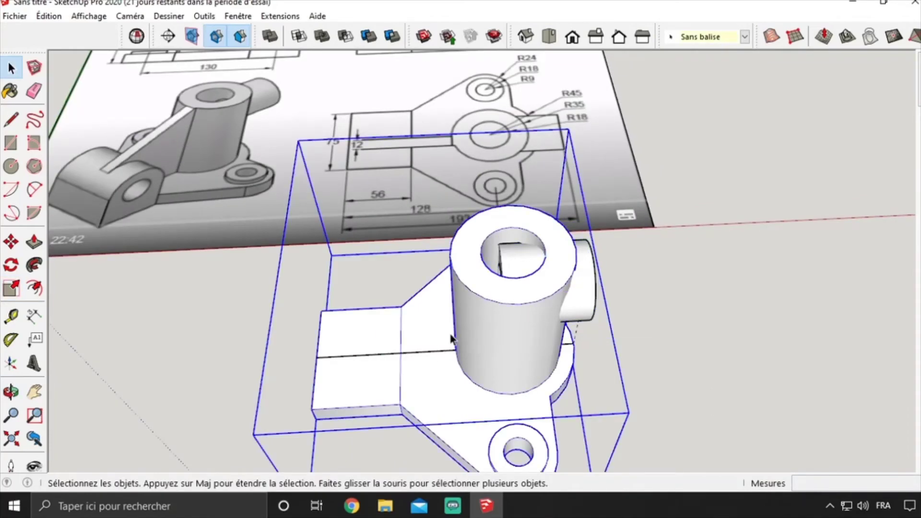
- Erase the stray horizontal edge on the base and select the bracket model
key("e")
left_click(421, 355)
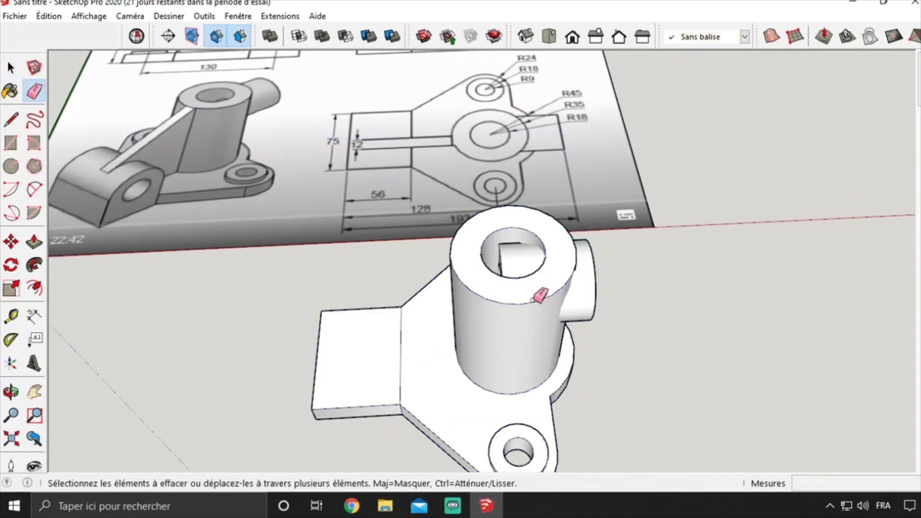
key("space")
left_click(529, 300)
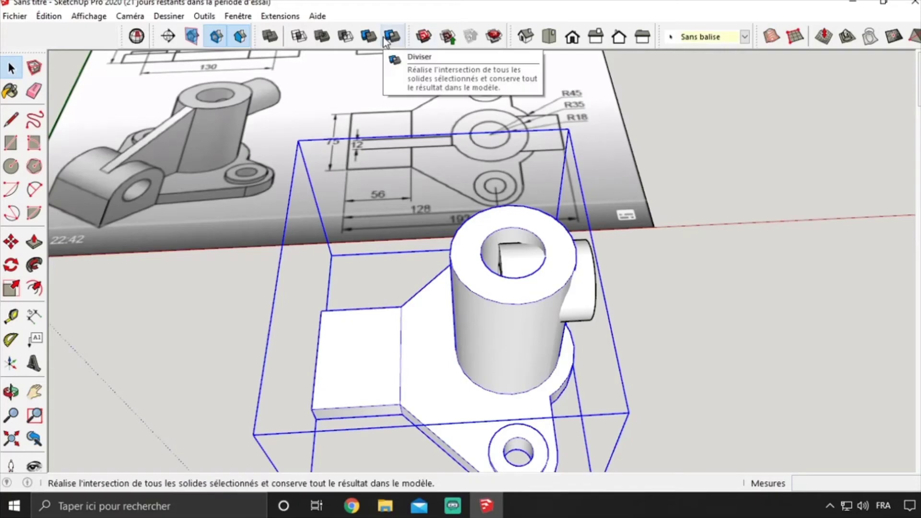
- Split the selected solids, then open the side boss group and select its inner face
left_click(385, 41)
left_click(594, 293)
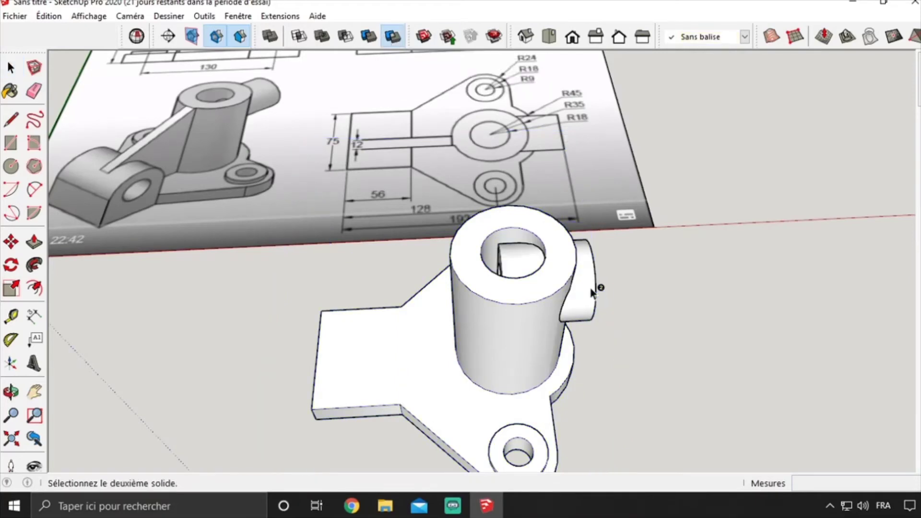
key("m")
key("space")
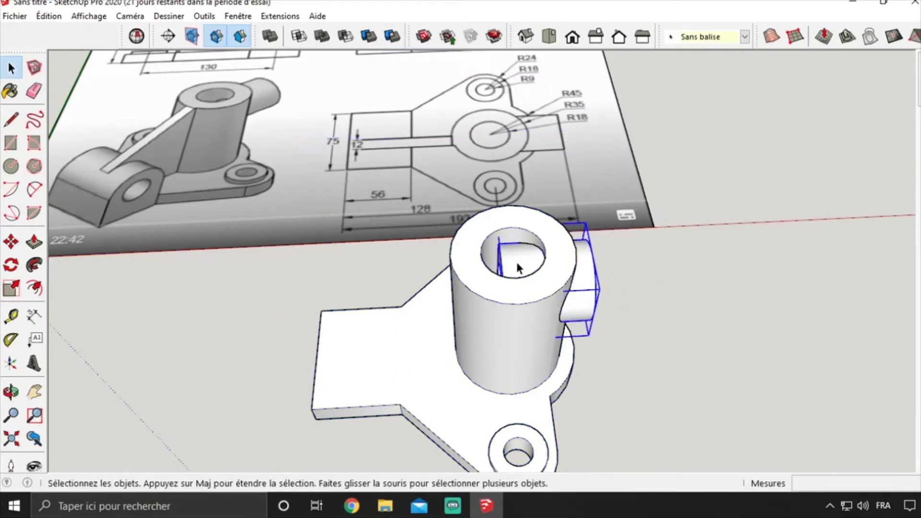
double_click(514, 257)
left_click(516, 260)
mouse_move(534, 287)
middle_mouse_down()
mouse_move(676, 356)
mouse_move(392, 259)
middle_mouse_up()
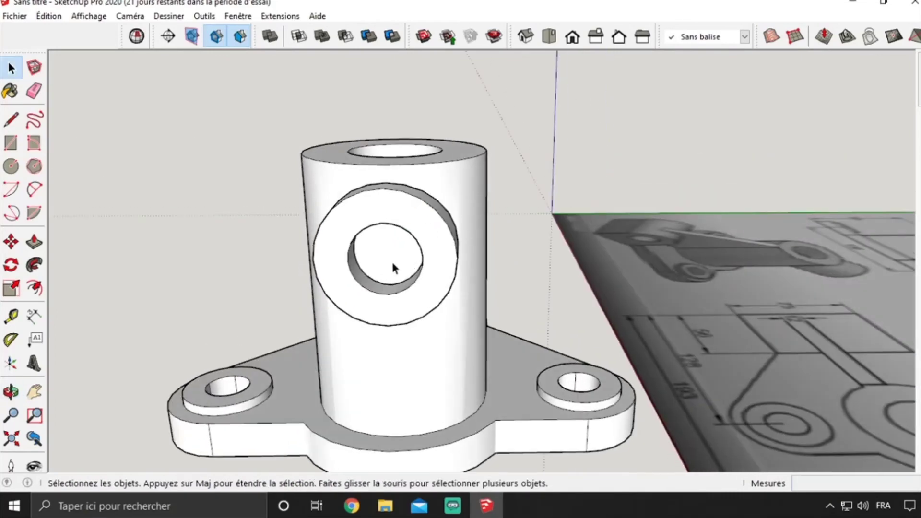
double_click(390, 260)
mouse_move(390, 260)
middle_mouse_down()
mouse_move(372, 254)
mouse_move(427, 304)
middle_mouse_up()
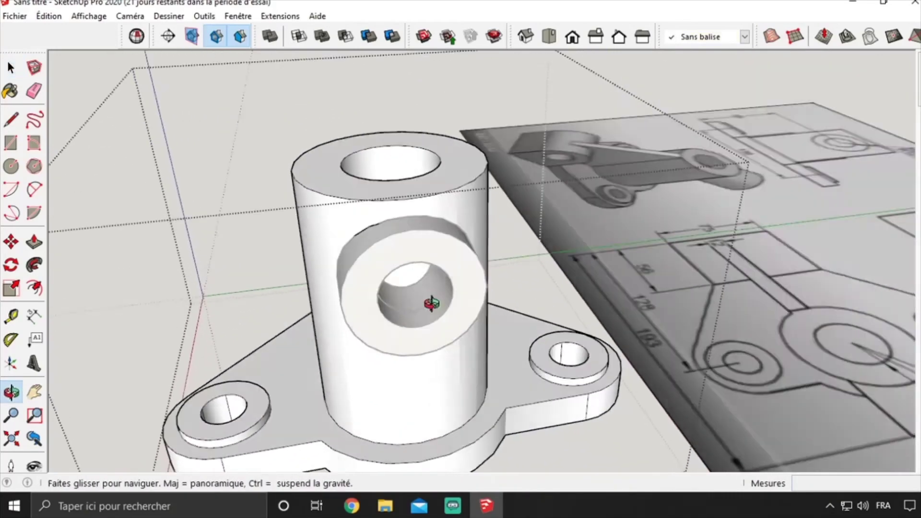
scroll(401, 247, "up", 3)
mouse_move(401, 247)
middle_mouse_down()
mouse_move(368, 255)
mouse_move(456, 349)
mouse_move(611, 278)
mouse_move(605, 267)
mouse_move(481, 276)
mouse_move(539, 292)
mouse_move(608, 292)
middle_mouse_up()
key("e")
left_click(521, 284)
key("ctrl+z")
key("space")
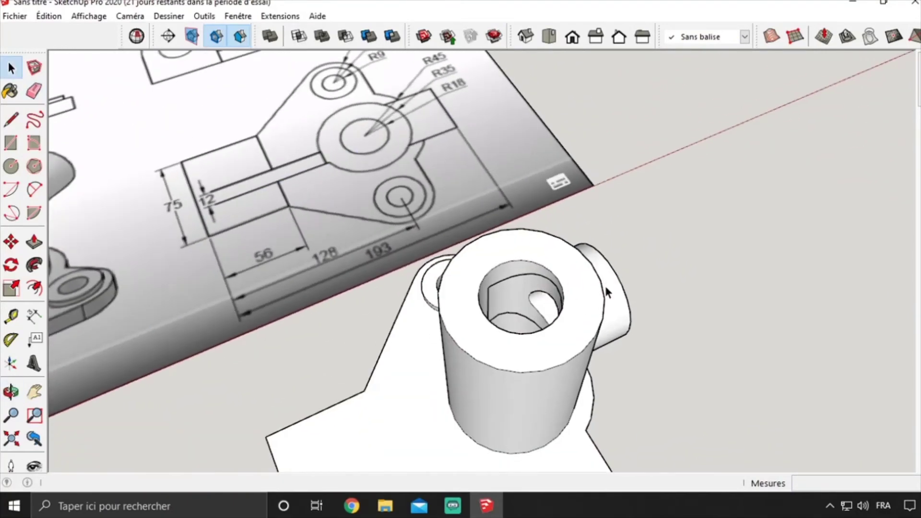
middle_click_drag(516, 273, 445, 344)
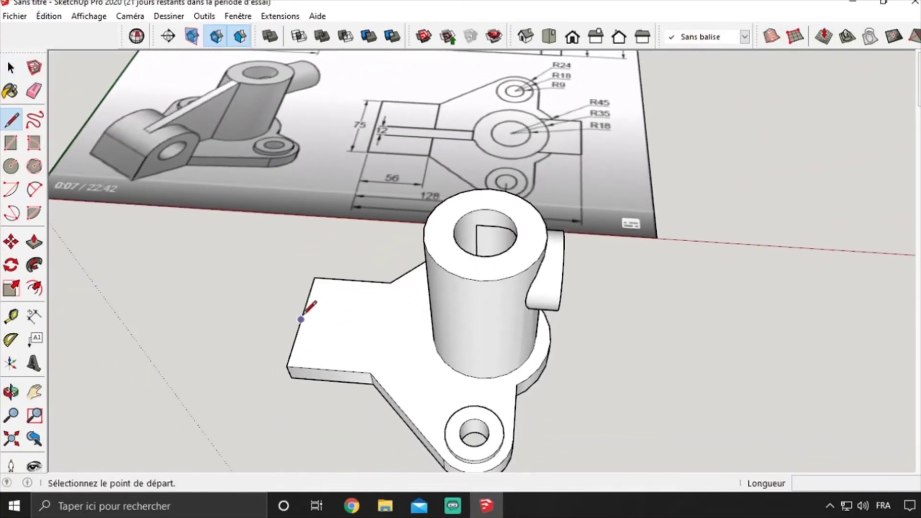
- Pull the side boss component's end face outward so it projects farther from the cylinder
left_click(301, 319)
mouse_move(605, 296)
middle_mouse_down()
mouse_move(574, 380)
mouse_move(619, 343)
middle_mouse_up()
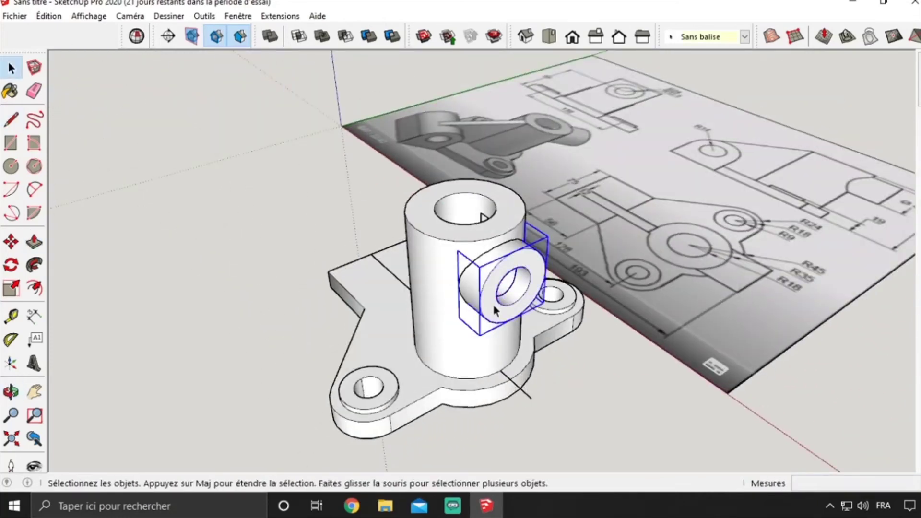
key("p")
double_click(496, 310)
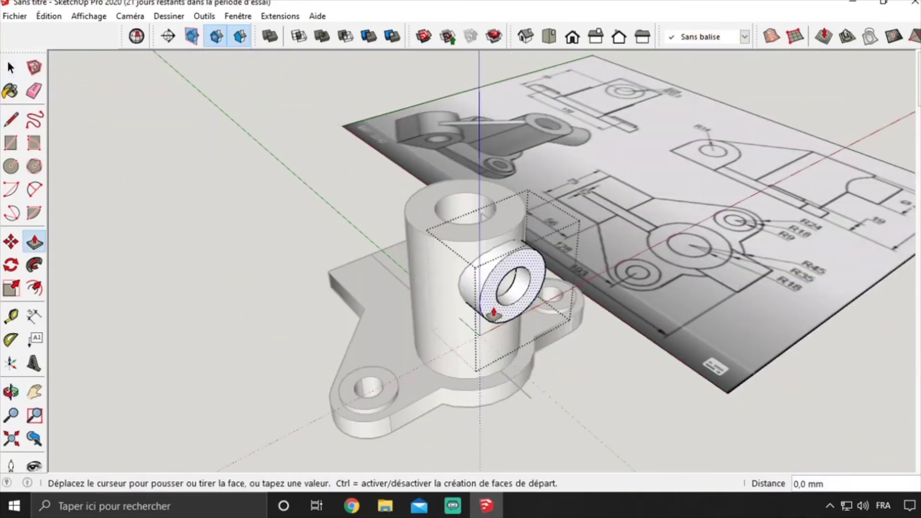
left_click(530, 405)
mouse_move(436, 370)
middle_mouse_down()
mouse_move(594, 379)
mouse_move(431, 366)
middle_mouse_up()
key("space")
left_click(608, 410)
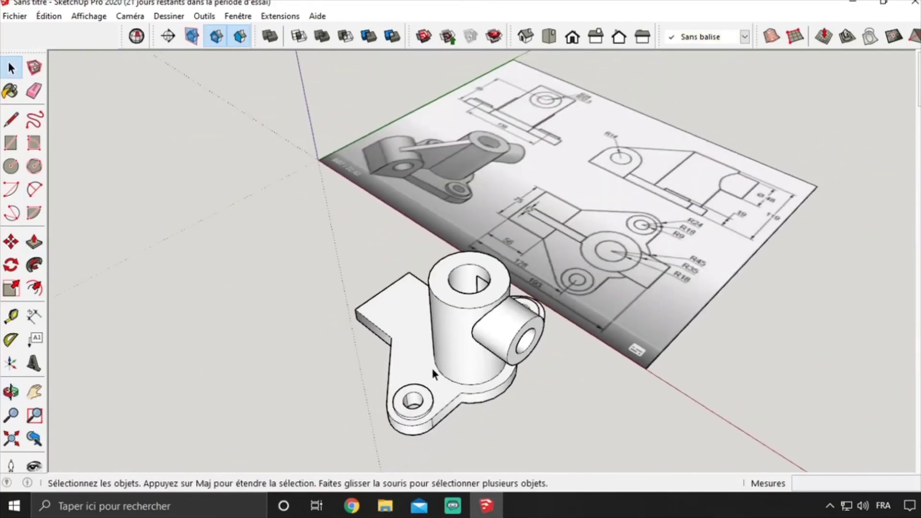
scroll(529, 378, "up", 3)
middle_click_drag(529, 379, 482, 277)
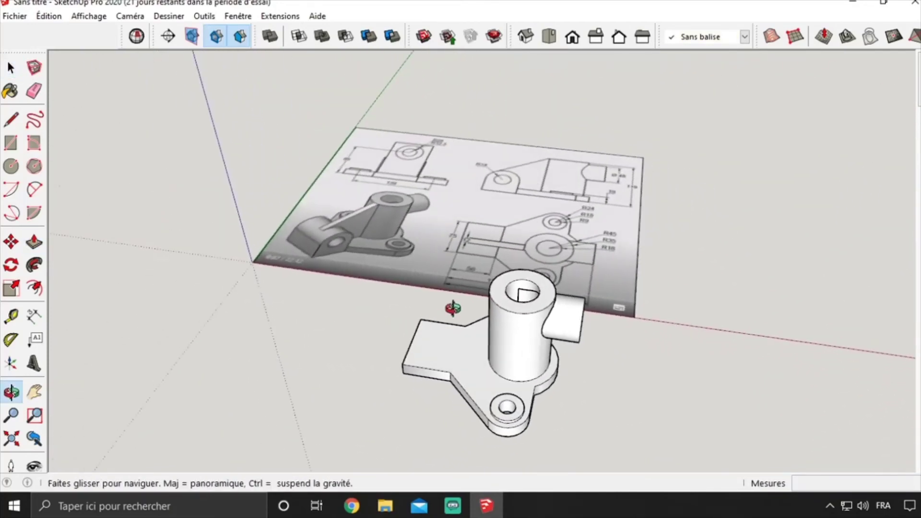
- Select the whole bracket and attempt a Solid Tools operation, dismissing the warning
scroll(483, 277, "up", 3)
key("space")
key("l")
key("space")
triple_click(459, 381)
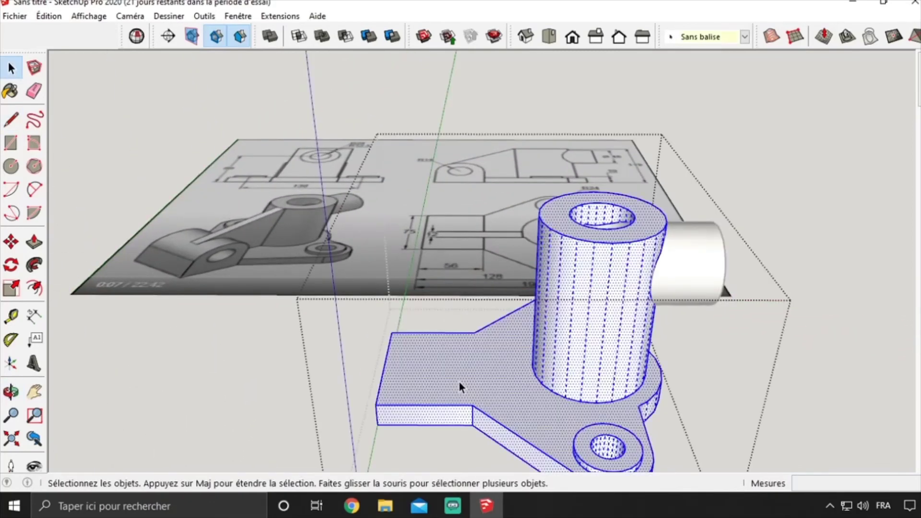
right_click(459, 381)
left_click(514, 207)
left_click(270, 36)
left_click(503, 284)
- Retry the solid operation on the bracket part, then cancel it
mouse_move(514, 283)
middle_mouse_down()
mouse_move(522, 376)
mouse_move(723, 405)
middle_mouse_up()
left_click(613, 373)
left_click(270, 36)
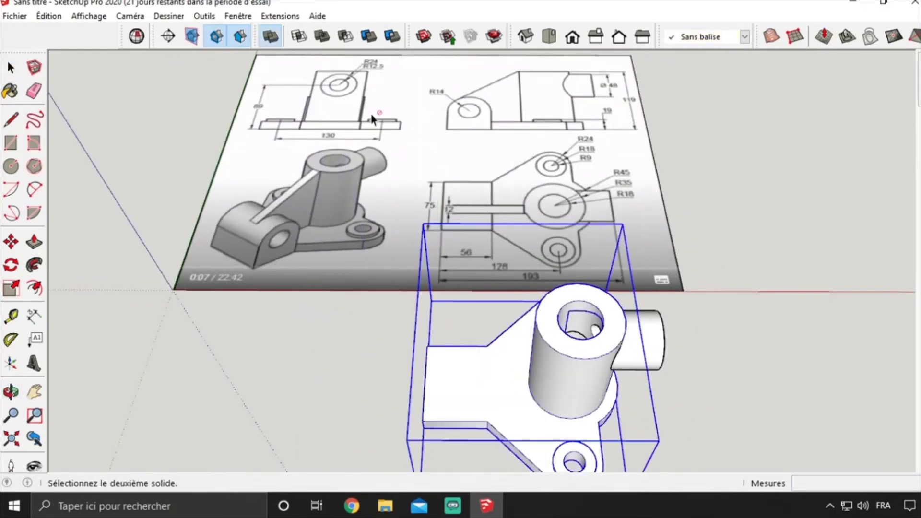
middle_click_drag(655, 329, 754, 414)
key("Escape")
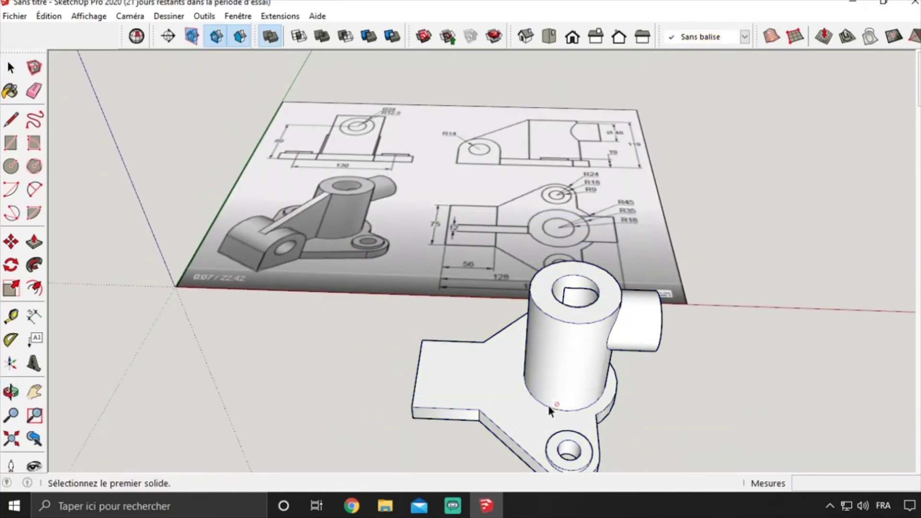
key("space")
- Open the part's group and draw a 75 mm line across the base face
double_click(540, 425)
triple_click(539, 425)
right_click(539, 425)
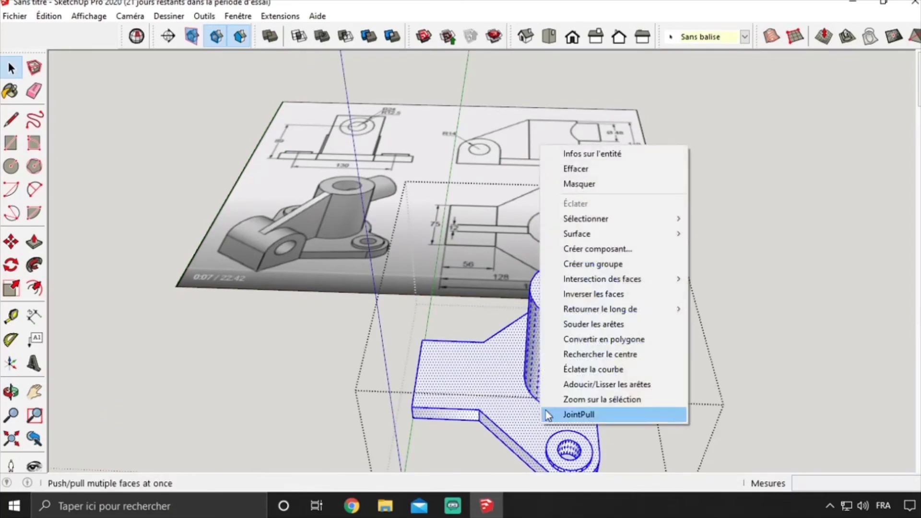
key("Escape")
right_click(564, 384)
key("Escape")
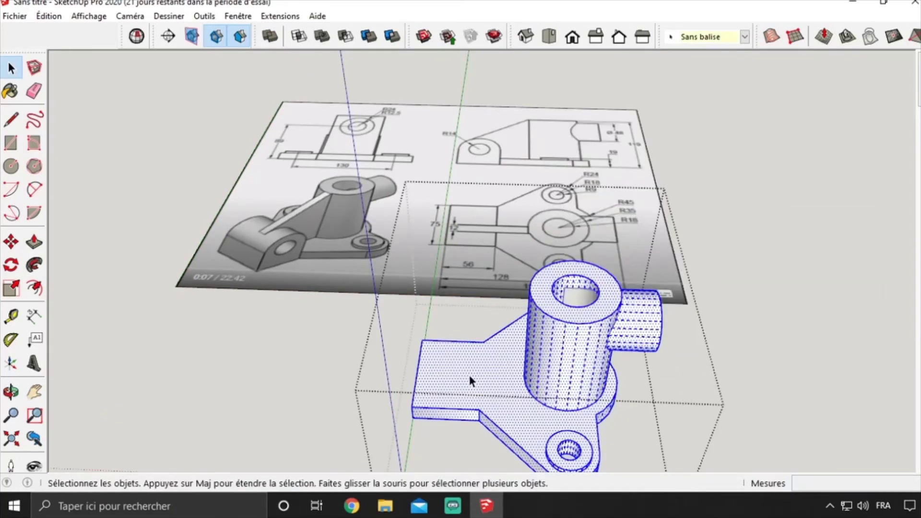
key("l")
left_click(482, 342)
left_click(479, 411)
scroll(478, 412, "up", 3)
- Raise the small end face of the base into a 50 mm tall block
mouse_move(477, 412)
middle_mouse_down()
mouse_move(459, 370)
mouse_move(469, 335)
middle_mouse_up()
key("p")
left_click(456, 380)
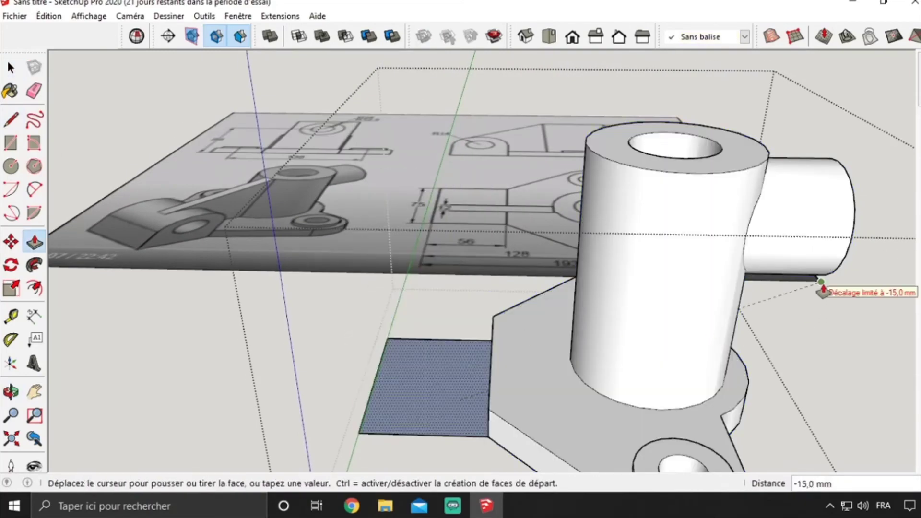
middle_click_drag(822, 269, 668, 150)
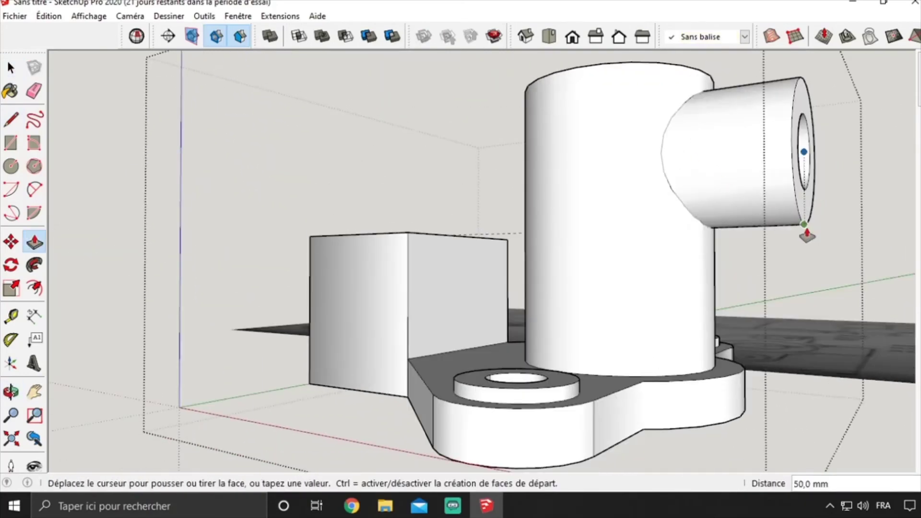
left_click(807, 235)
mouse_move(804, 234)
middle_mouse_down()
mouse_move(654, 323)
mouse_move(451, 333)
middle_mouse_up()
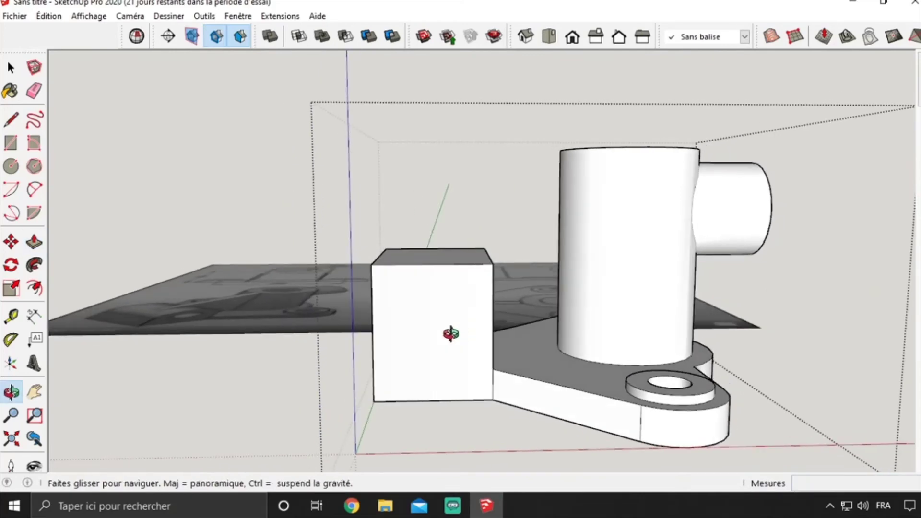
- Place Tape Measure guide lines from the bottom, top and left edges of the block face
key("t")
left_click(434, 400)
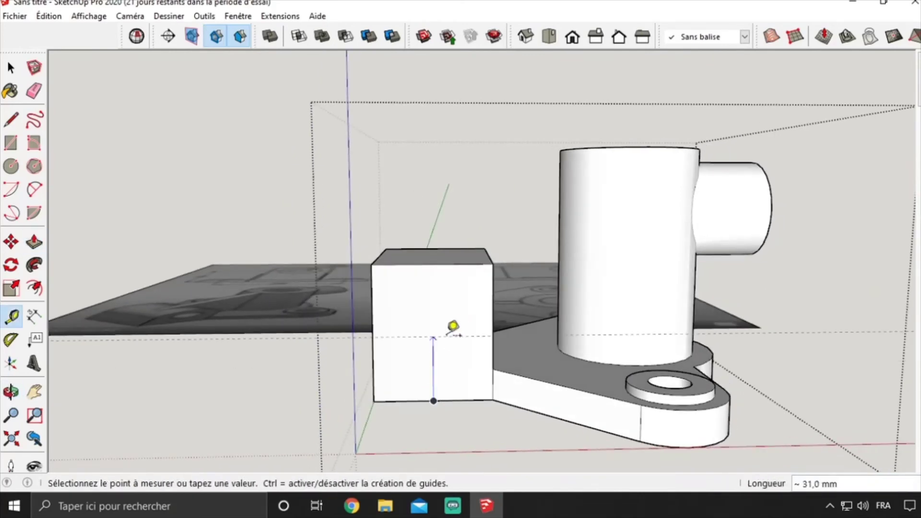
left_click(493, 342)
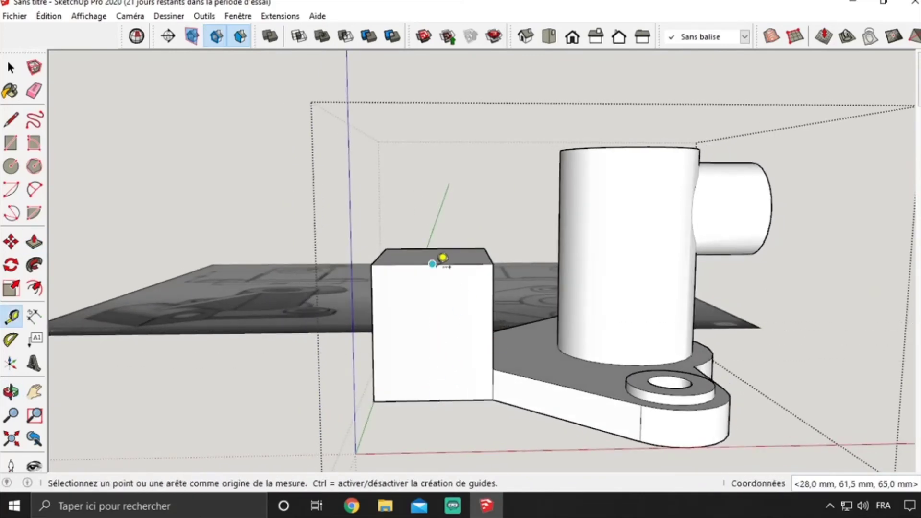
left_click(433, 330)
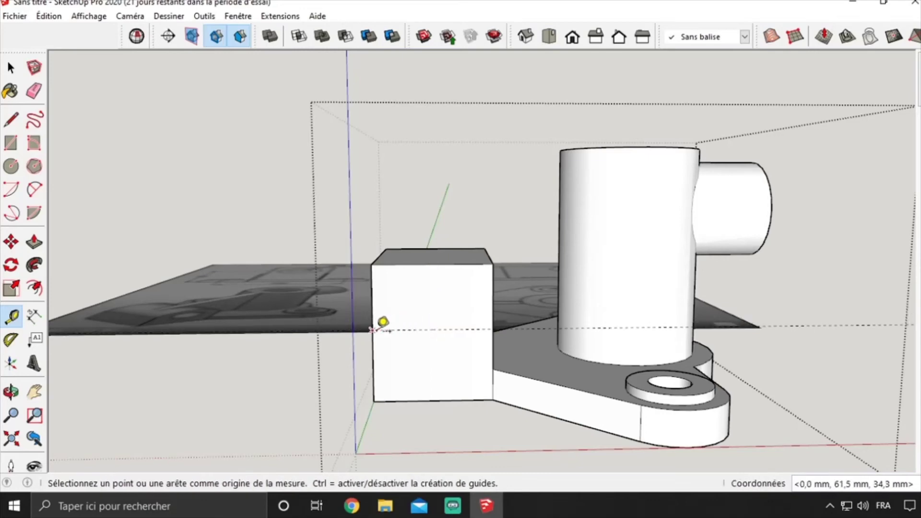
left_click(373, 319)
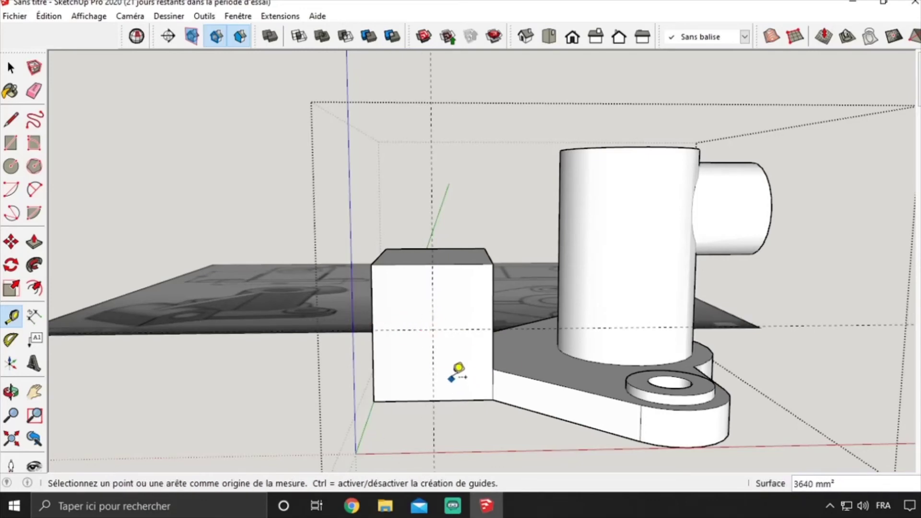
middle_click_drag(458, 368, 427, 330)
key("a")
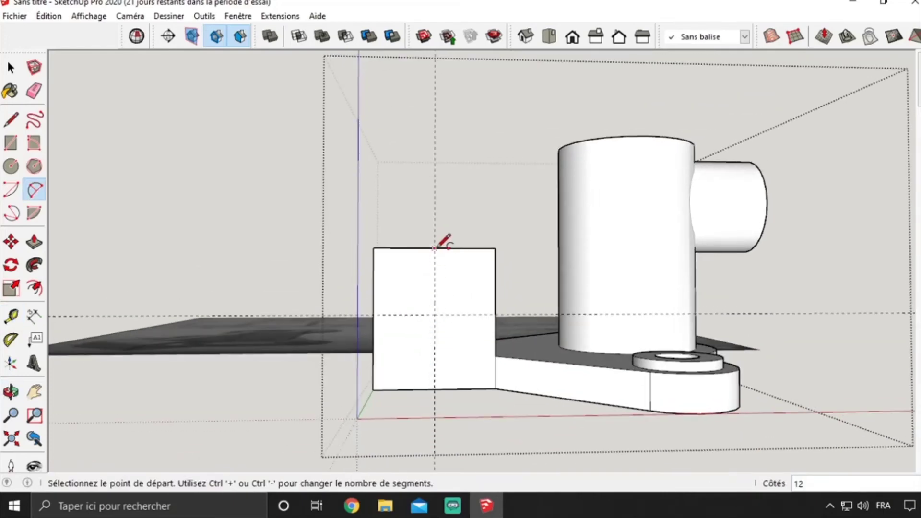
- Draw a 2-point arc over the block's top between its left and right edges
left_click(495, 314)
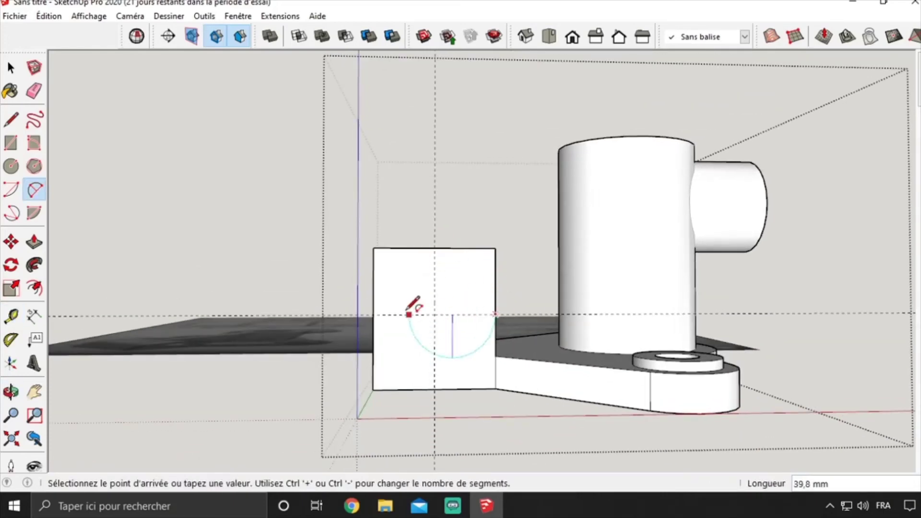
key("Escape")
left_click(374, 315)
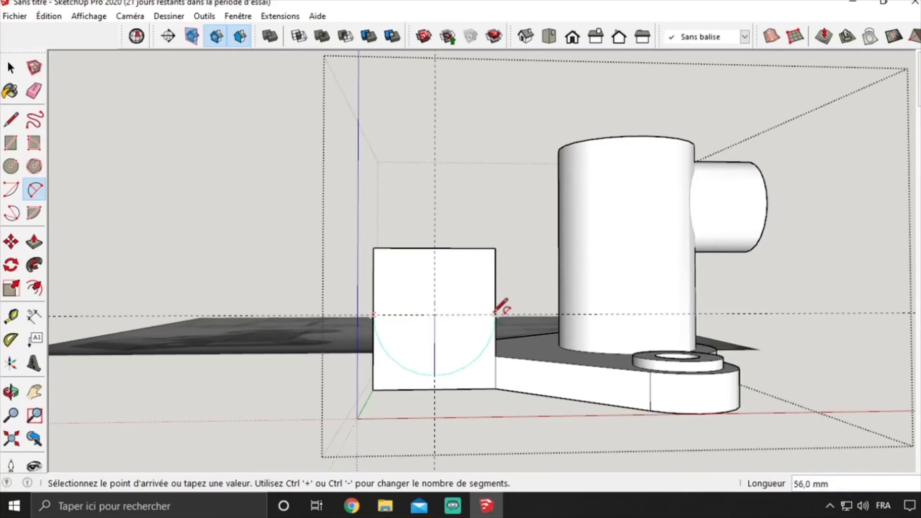
left_click(495, 314)
left_click(437, 257)
mouse_move(441, 264)
middle_mouse_down()
mouse_move(418, 330)
mouse_move(491, 314)
middle_mouse_up()
- Select all the geometry and soften its edges, raising the smoothing angle
key("space")
triple_click(486, 312)
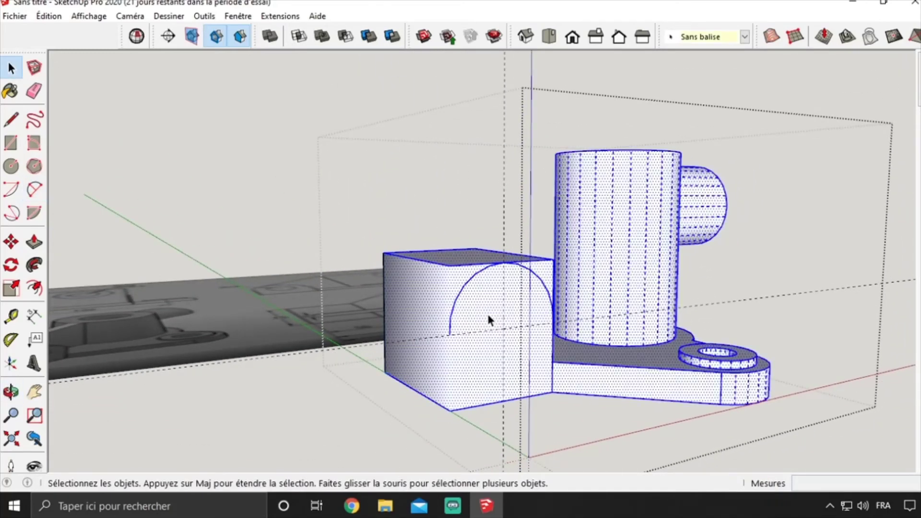
right_click(486, 311)
left_click(523, 309)
left_click_drag(736, 291, 736, 293)
mouse_move(477, 346)
middle_mouse_down()
mouse_move(521, 344)
mouse_move(323, 300)
mouse_move(407, 292)
middle_mouse_up()
- Open the model group and push the corner face outside the arc back 75 mm
key("l")
left_click(529, 332)
key("space")
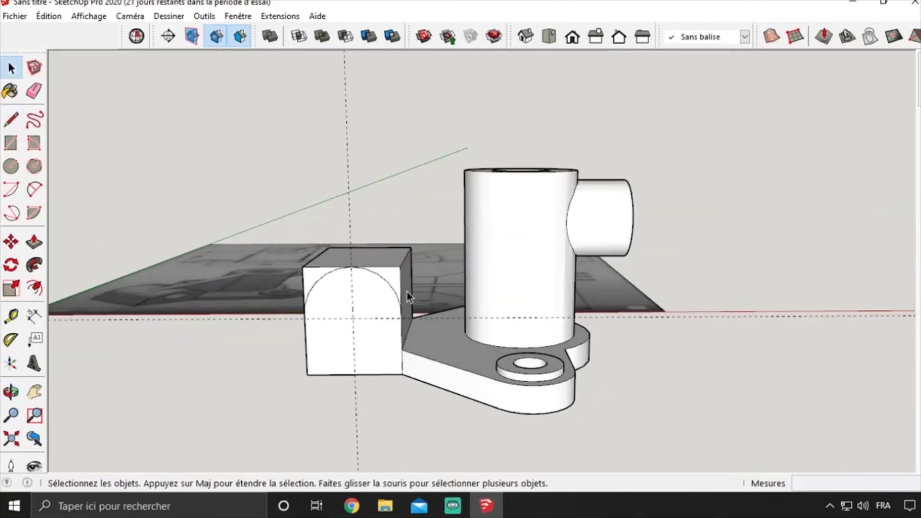
left_click(407, 292)
double_click(399, 283)
key("p")
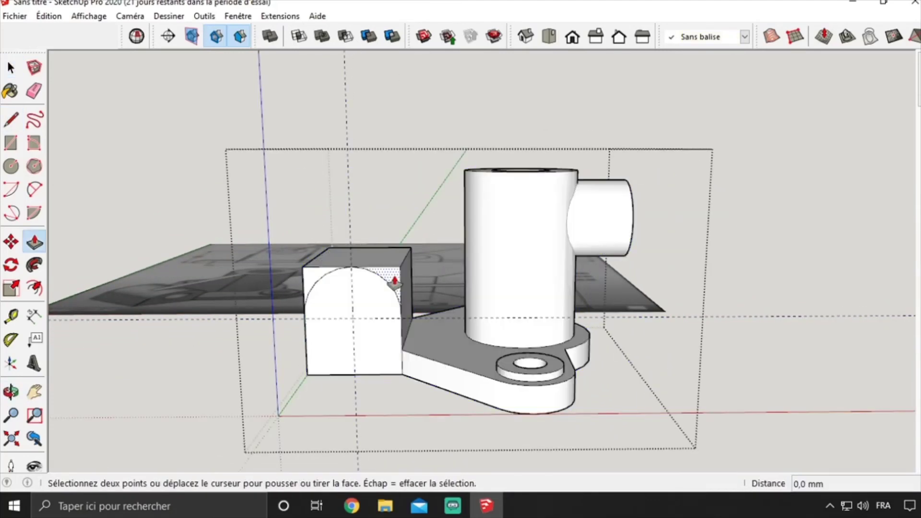
middle_click_drag(406, 249, 366, 305)
left_click(320, 283)
left_click(319, 264)
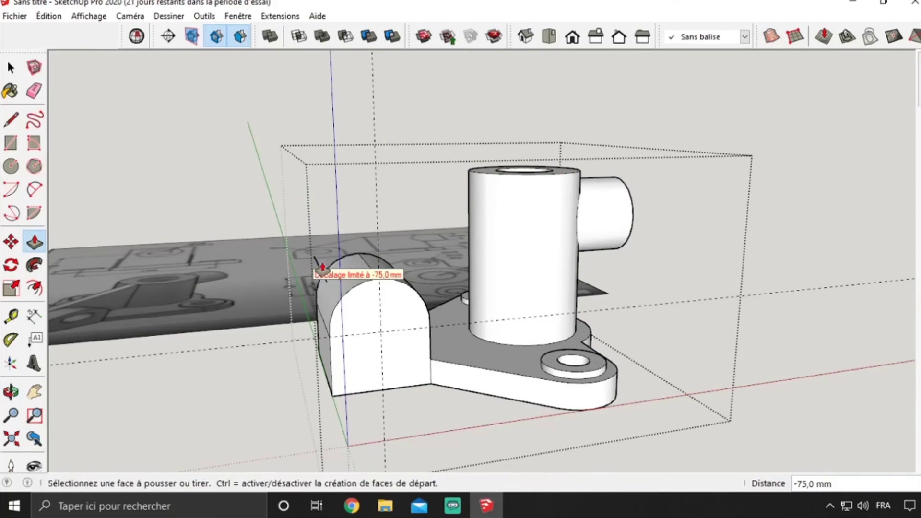
mouse_move(319, 264)
middle_mouse_down()
mouse_move(418, 298)
mouse_move(237, 358)
mouse_move(236, 373)
mouse_move(191, 261)
middle_mouse_up()
key("e")
- Draw a circle on the lug face, delete the guides, and push the circle through the lug
key("c")
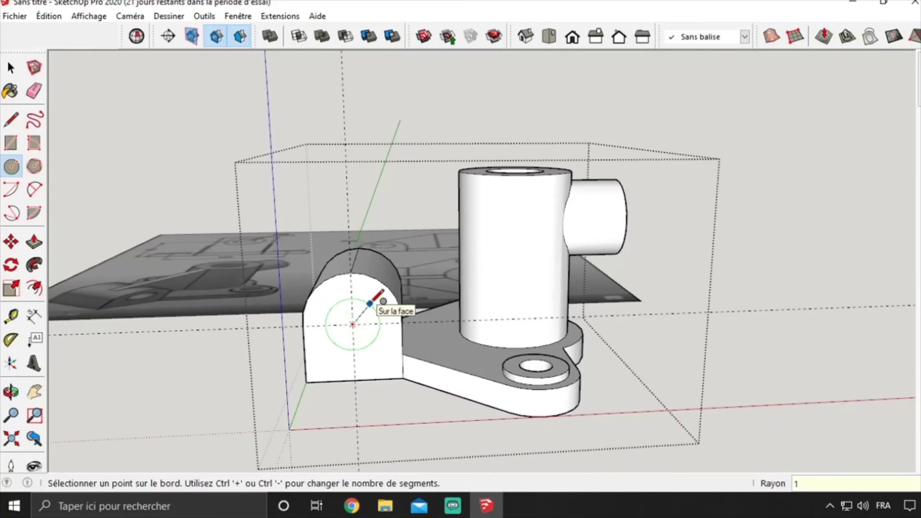
middle_click_drag(290, 335, 336, 290)
key("space")
left_click(48, 16)
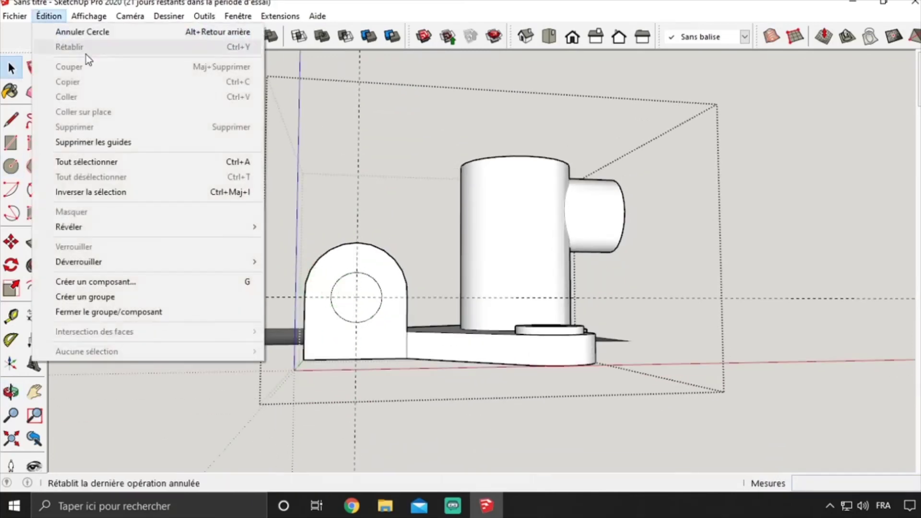
key("p")
left_click(357, 302)
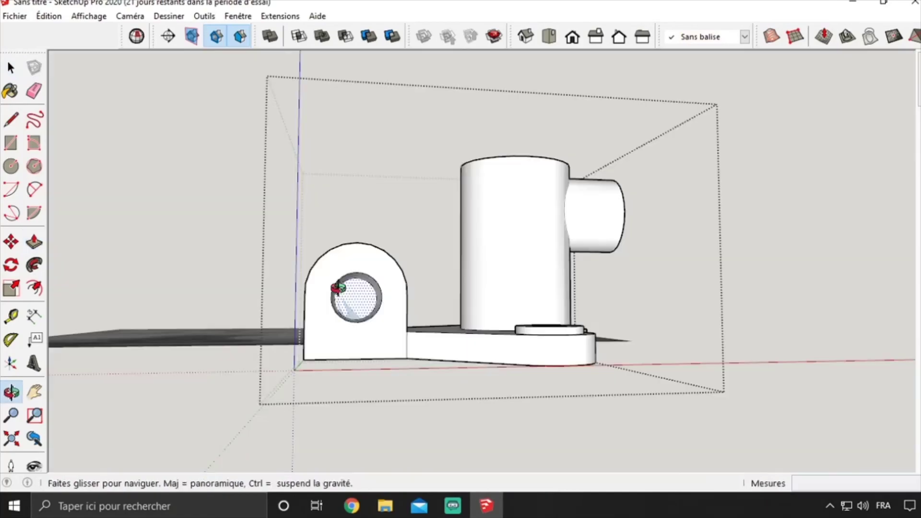
middle_click_drag(331, 288, 357, 293)
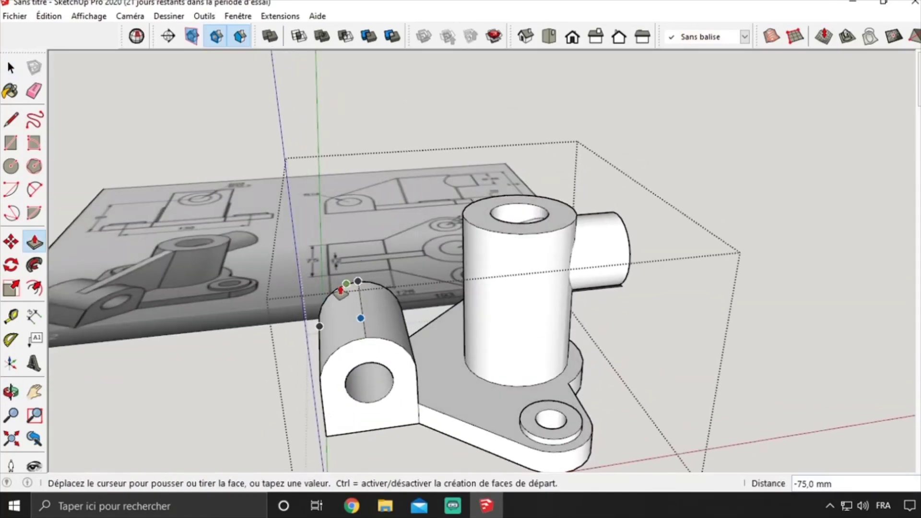
left_click(341, 290)
mouse_move(350, 335)
middle_mouse_down()
mouse_move(350, 304)
mouse_move(370, 372)
mouse_move(372, 250)
mouse_move(370, 263)
middle_mouse_up()
- Draw the rib's straight outline edges from the lug top to the central boss's bottom edge
key("l")
key("l")
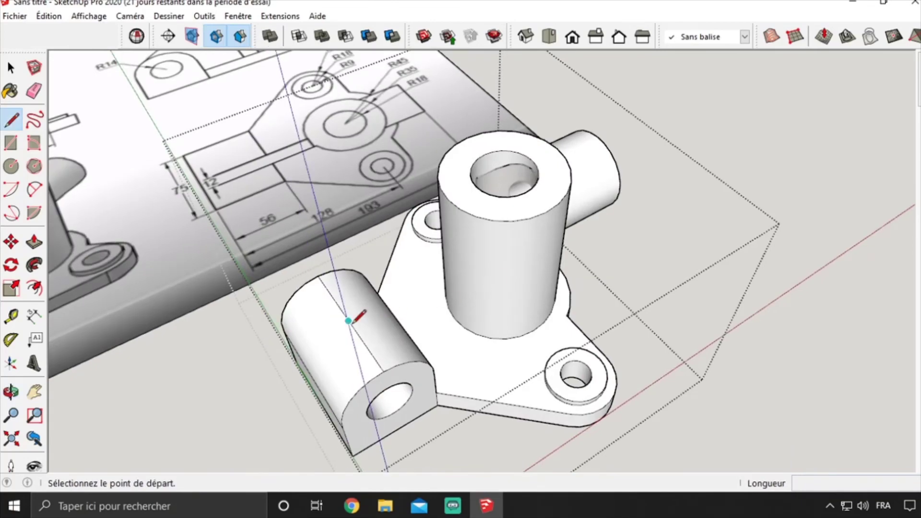
left_click(349, 321)
left_click(448, 199)
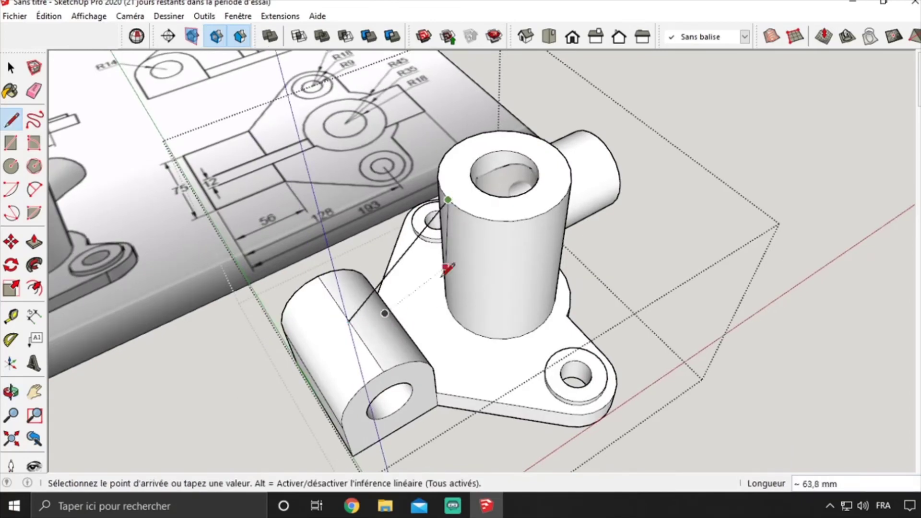
middle_click_drag(445, 319, 458, 318)
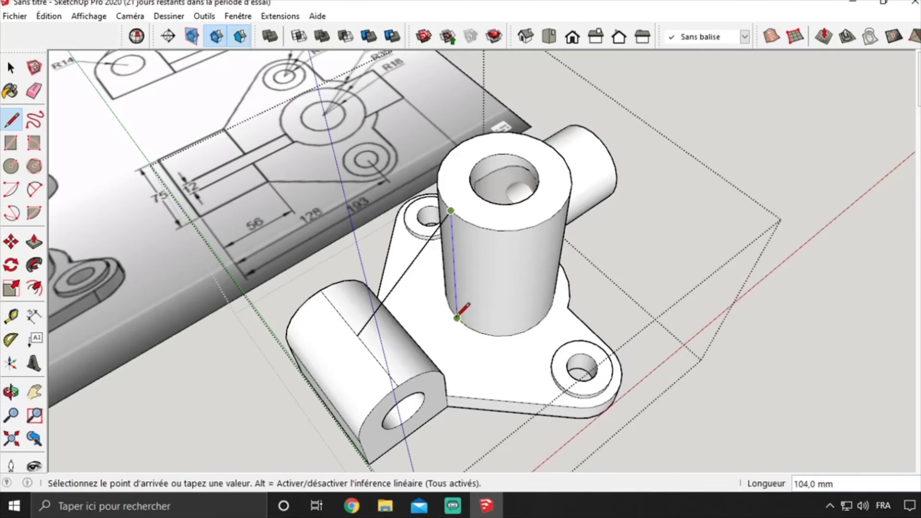
left_click(457, 317)
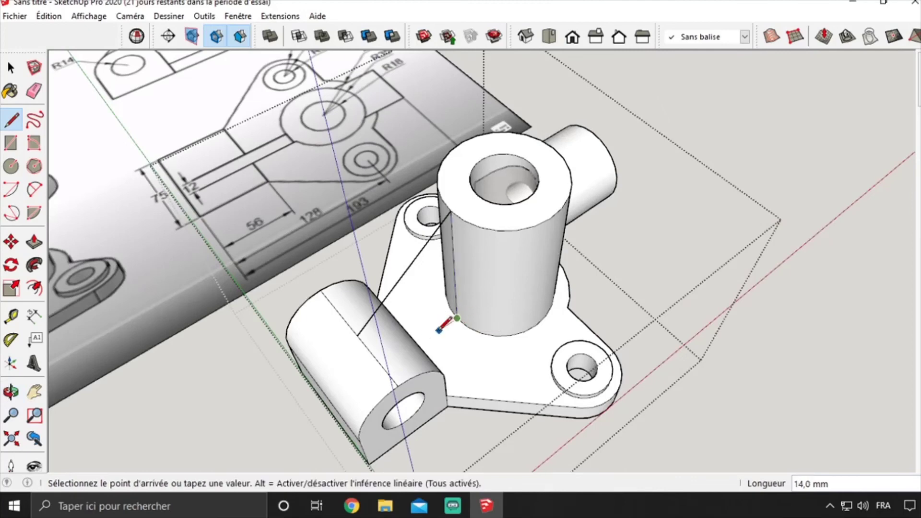
scroll(287, 297, "up", 3)
scroll(383, 310, "up", 3)
scroll(384, 310, "up", 1)
left_click(376, 284)
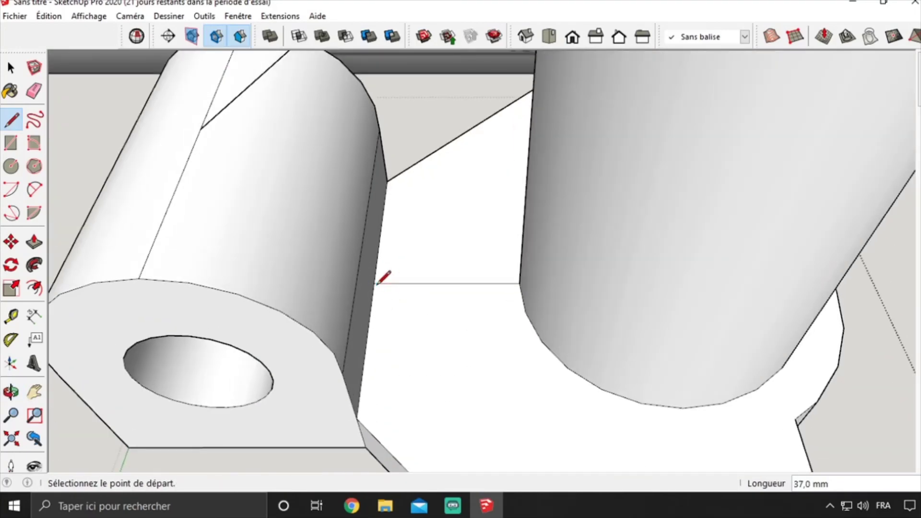
left_click(367, 229)
- Add a 2-point arc along the lug side to close the triangular rib face
key("a")
left_click(363, 233)
left_click(201, 129)
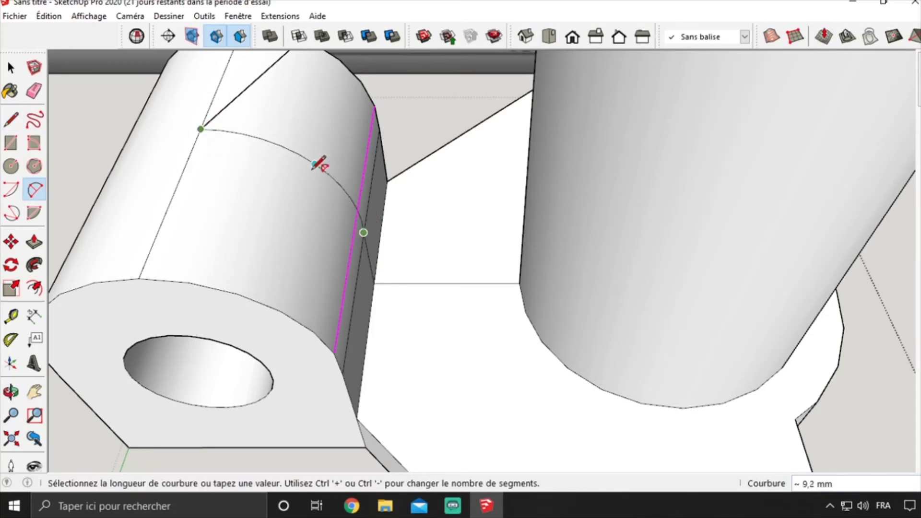
left_click(316, 159)
scroll(336, 165, "down", 2)
mouse_move(336, 165)
middle_mouse_down()
mouse_move(394, 277)
mouse_move(432, 272)
middle_mouse_up()
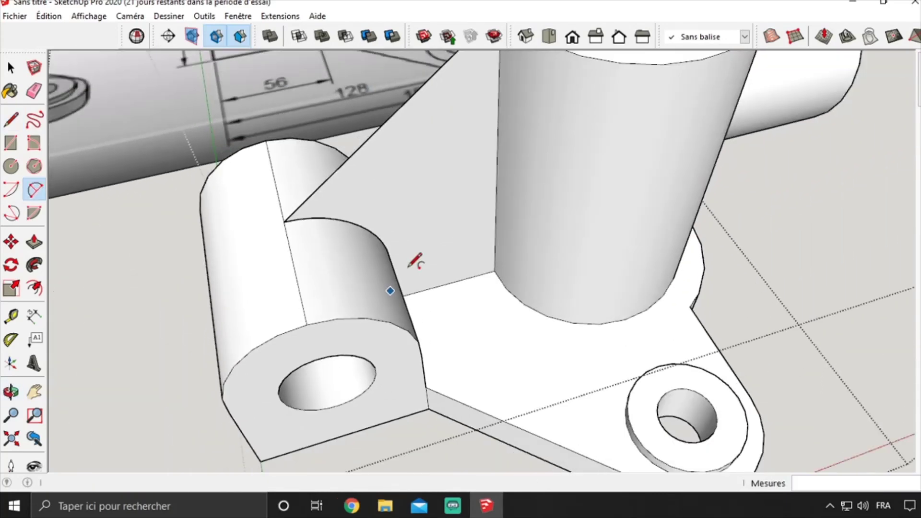
- Extrude the triangular rib face 12 mm thick
key("p")
left_click(413, 216)
type("12")
key("Return")
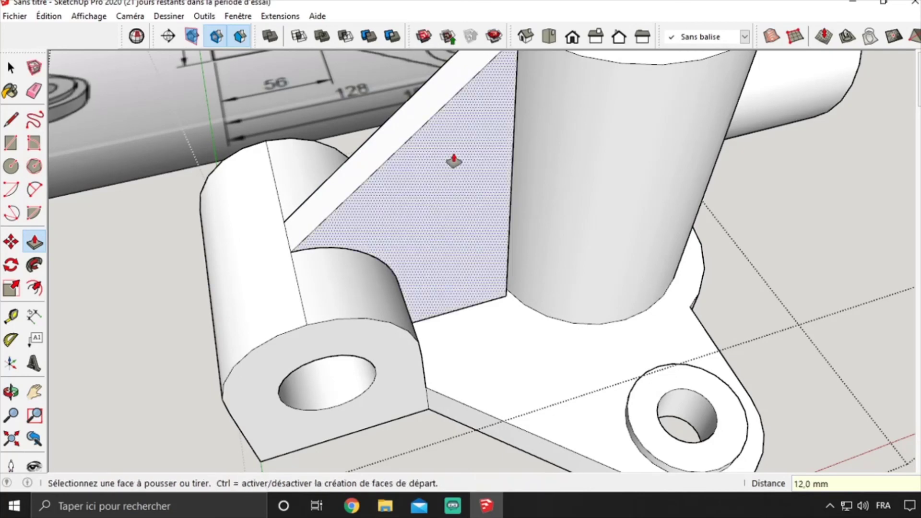
mouse_move(452, 159)
middle_mouse_down()
mouse_move(482, 182)
mouse_move(378, 220)
mouse_move(362, 239)
middle_mouse_up()
- Draw lines along the rib-boss junction from the rib's top corner down to the boss edge
key("l")
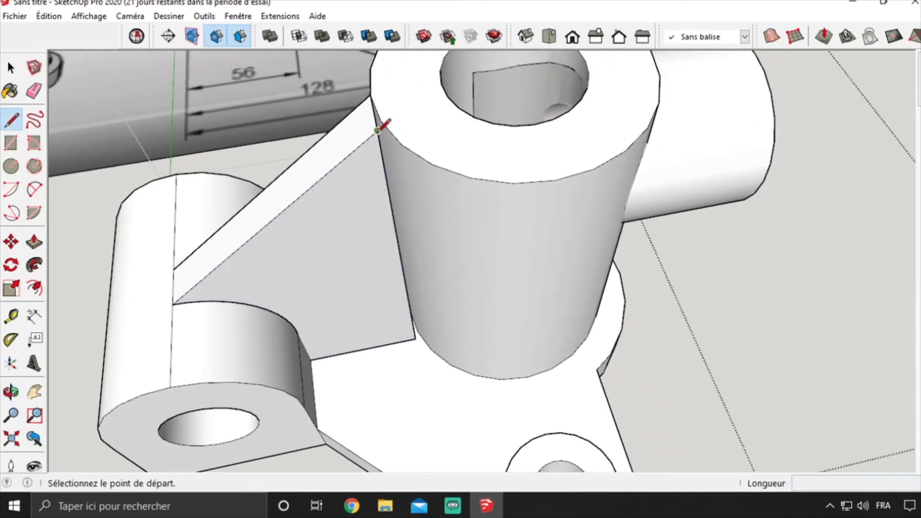
left_click(388, 130)
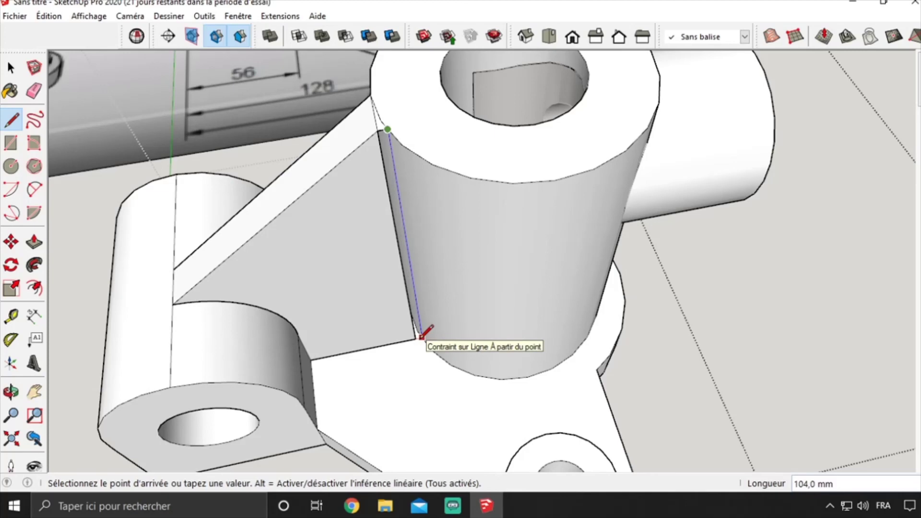
left_click(421, 336)
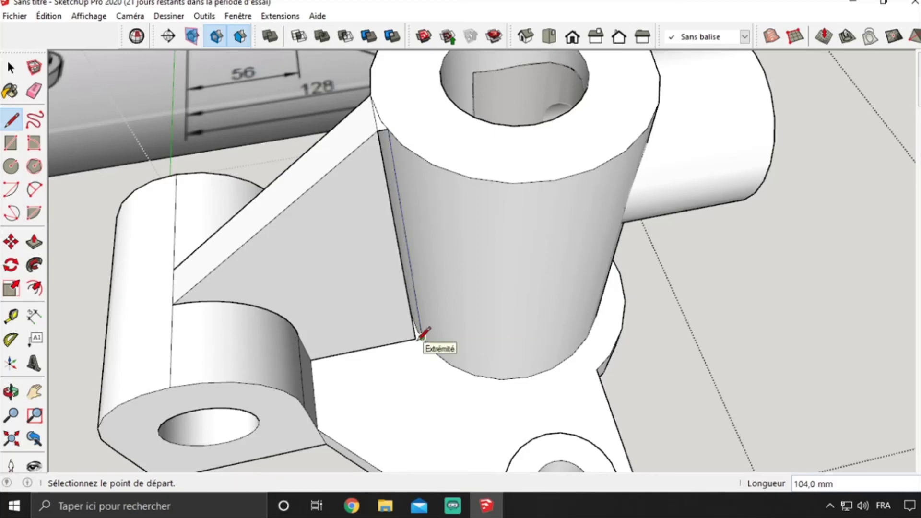
left_click(422, 336)
scroll(422, 333, "down", 2)
scroll(420, 331, "up", 4)
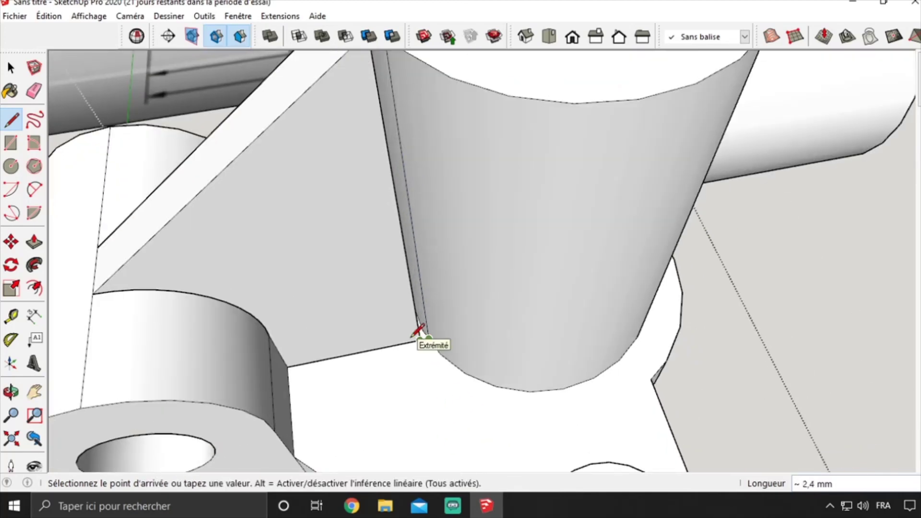
scroll(448, 185, "up", 3)
scroll(448, 185, "up", 1)
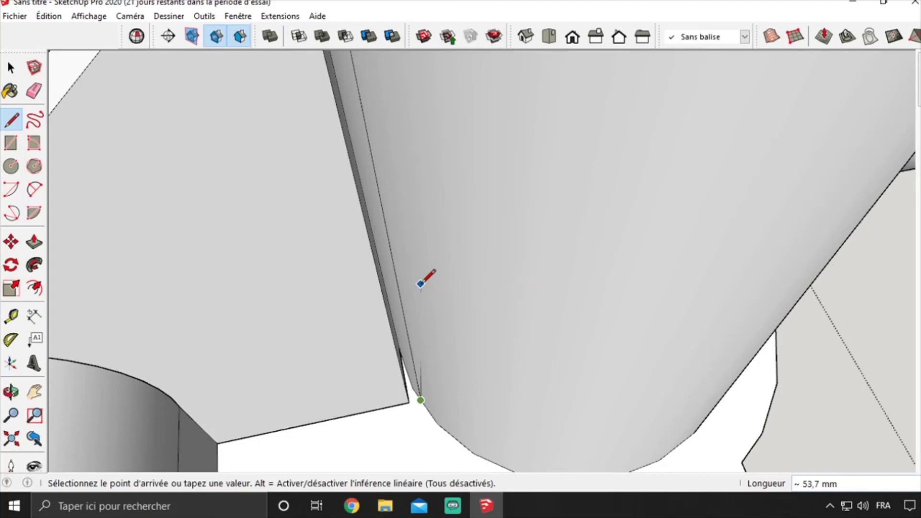
left_click(422, 398)
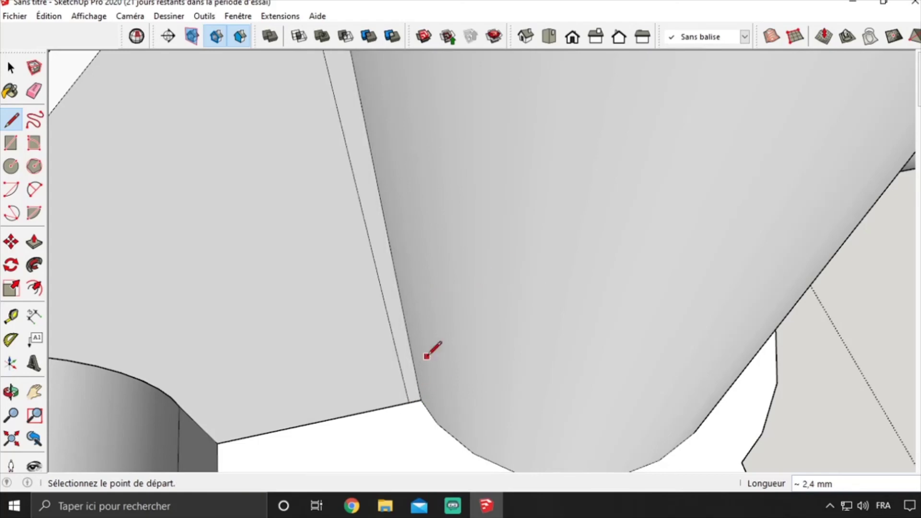
scroll(374, 307, "down", 4)
- Erase the leftover stray edges at the rib joint and orbit around the part
key("e")
scroll(367, 144, "down", 2)
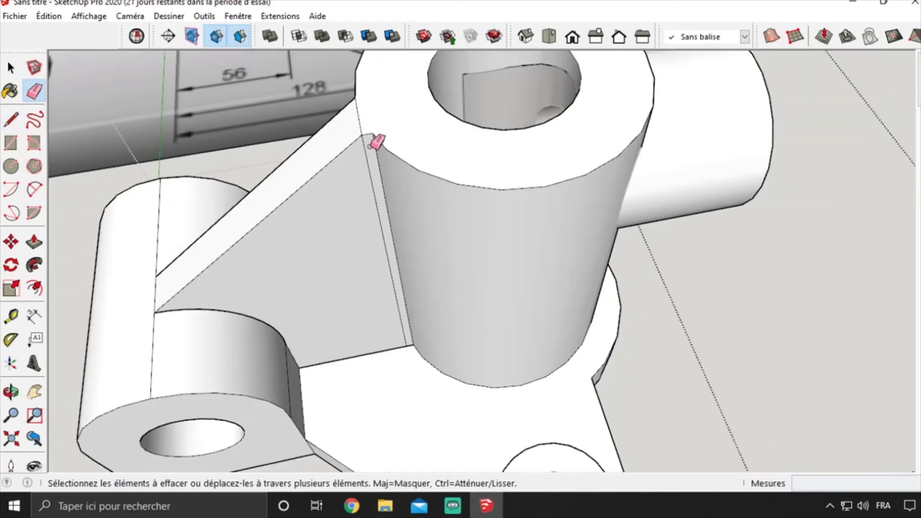
scroll(346, 226, "down", 2)
scroll(342, 222, "down", 2)
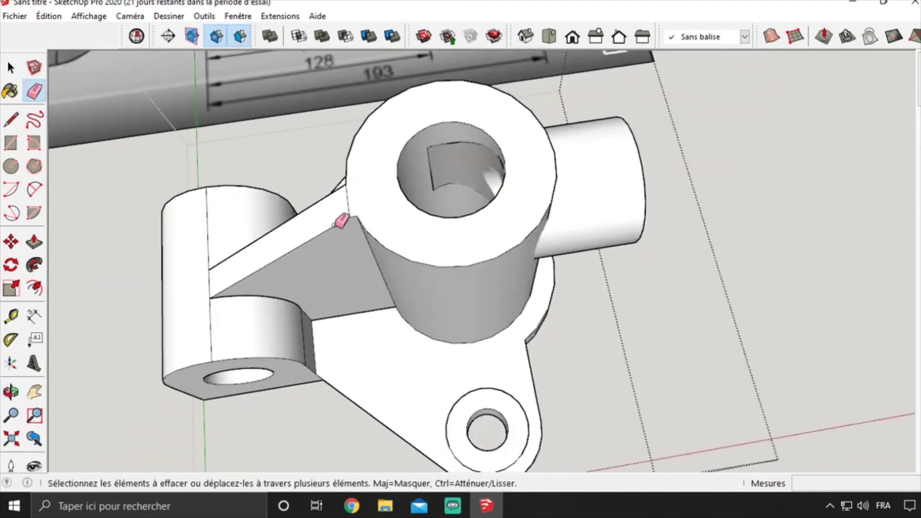
scroll(341, 222, "down", 3)
scroll(444, 241, "up", 2)
key("space")
mouse_move(625, 399)
middle_mouse_down()
mouse_move(676, 273)
mouse_move(364, 323)
mouse_move(518, 295)
mouse_move(288, 350)
mouse_move(299, 312)
middle_mouse_up()
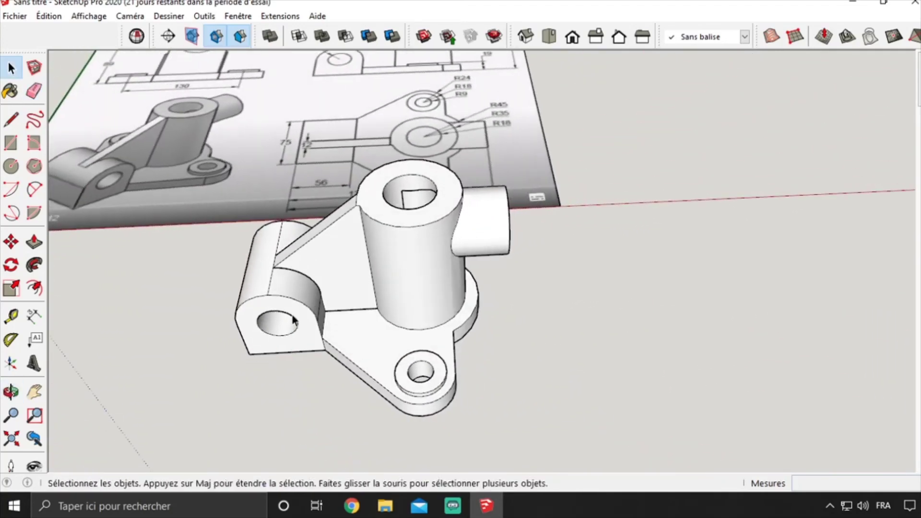
- Soften and smooth all the bracket's edges at about 20 degrees, then clear the selection
left_click(299, 312)
triple_click(299, 312)
right_click(298, 311)
left_click(365, 265)
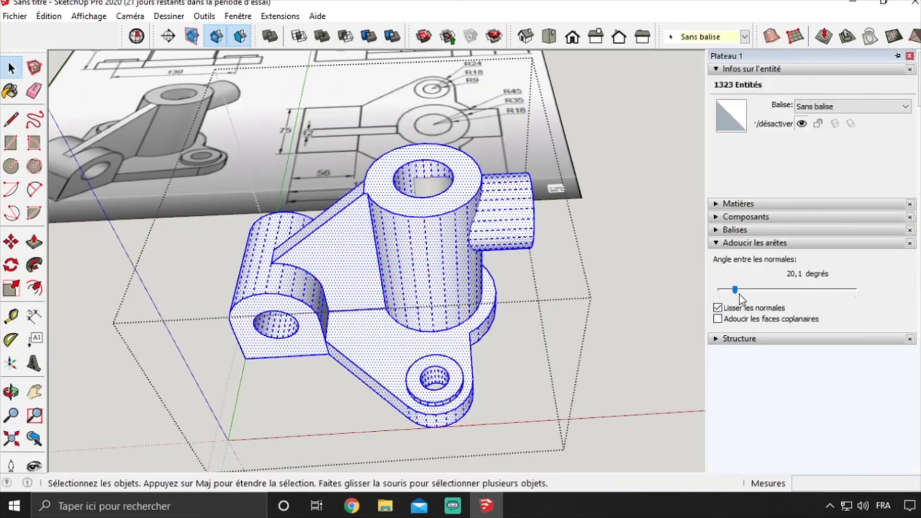
left_click_drag(739, 294, 738, 290)
left_click(650, 306)
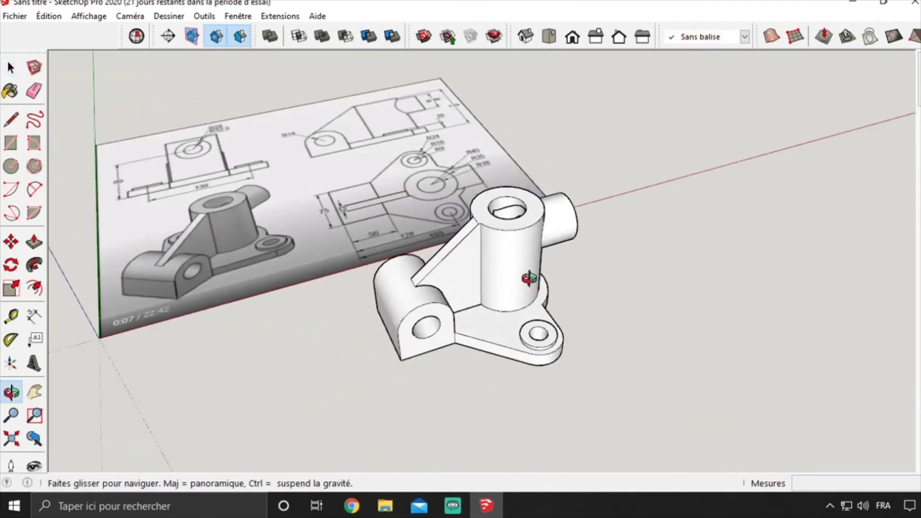